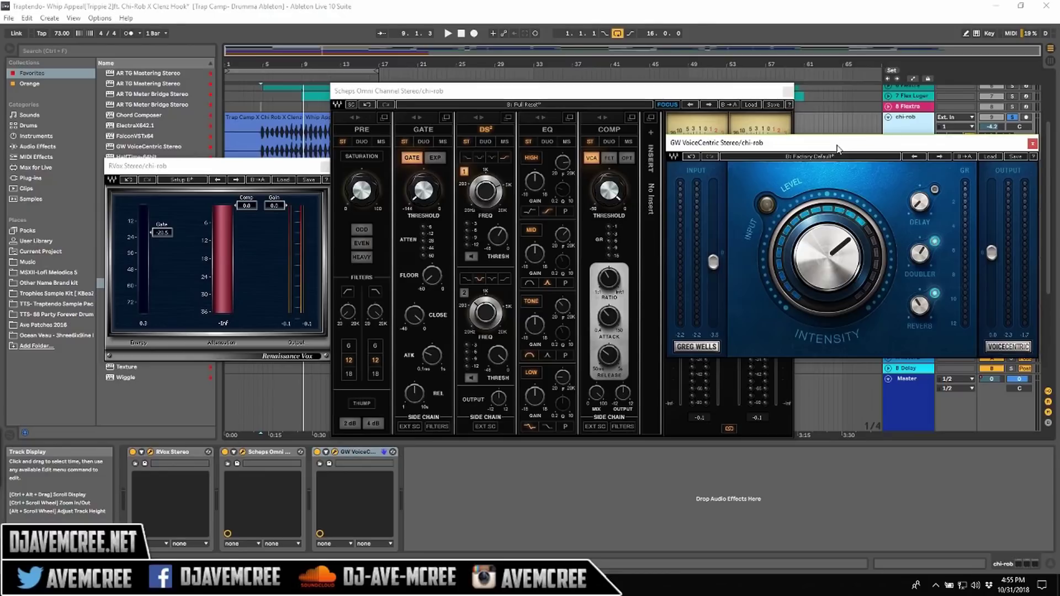
# Expand the DS² module in Scheps Omni Channel and bring the GW VoiceCentric window to the front.
pyautogui.click(447, 90)
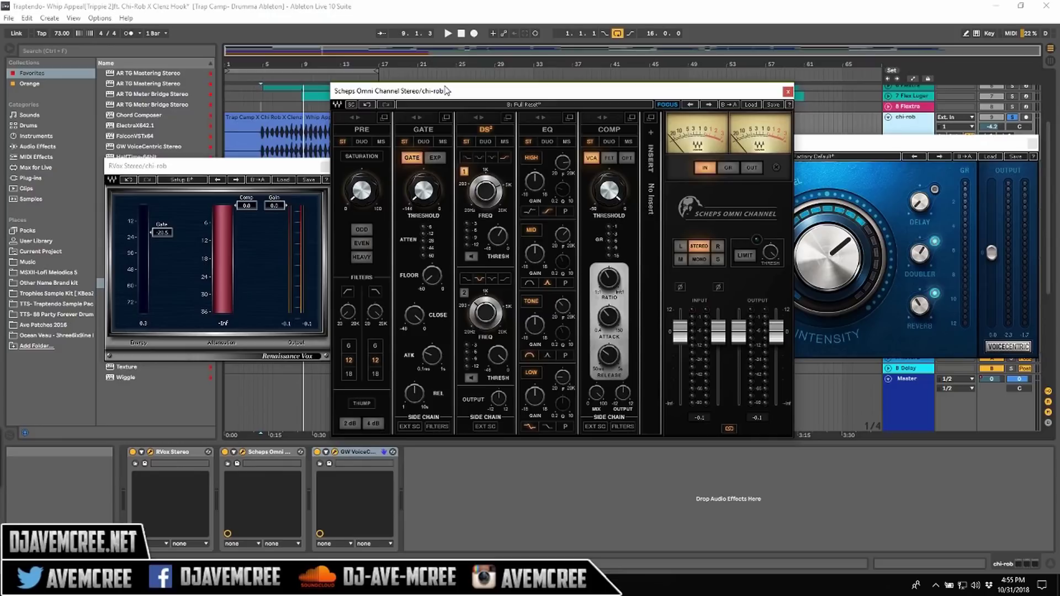
pyautogui.click(507, 117)
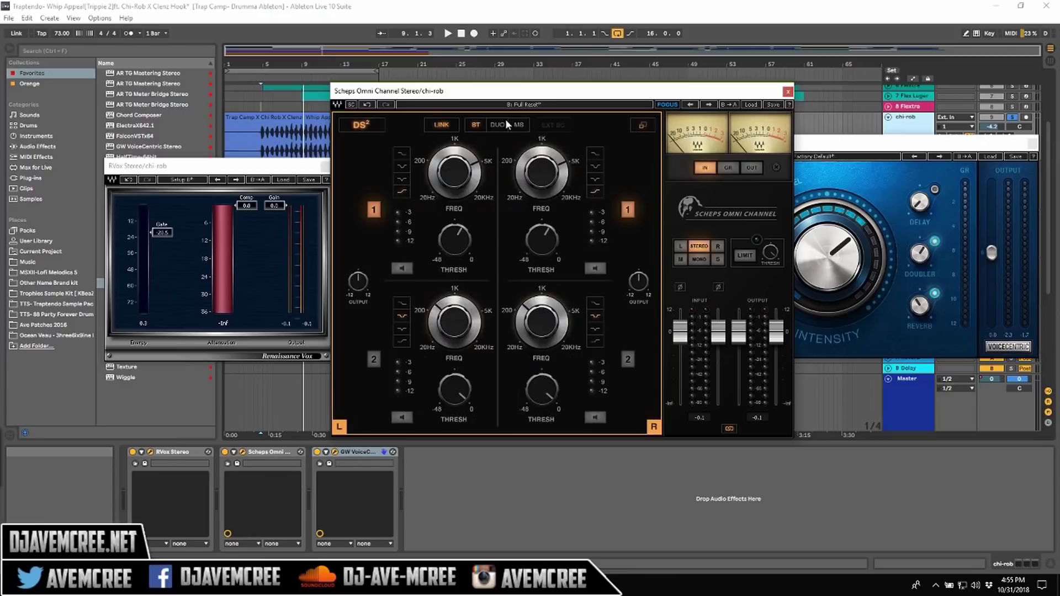
pyautogui.click(828, 145)
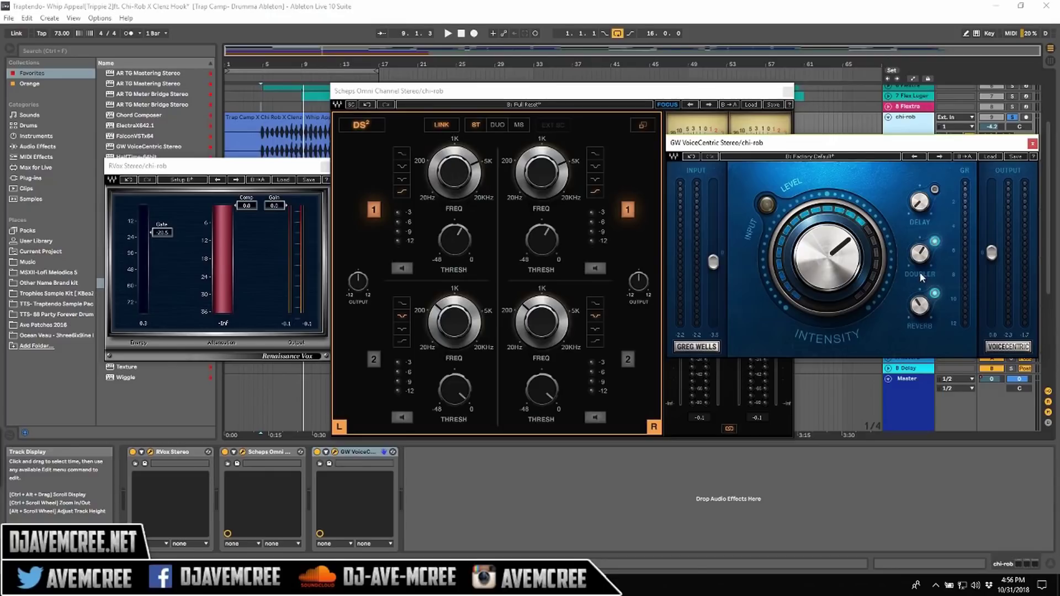
# Move the VoiceCentric window off the chi-rob track controls, then adjust its Doubler and audition the vocal with the effect bypassed.
pyautogui.press('space')
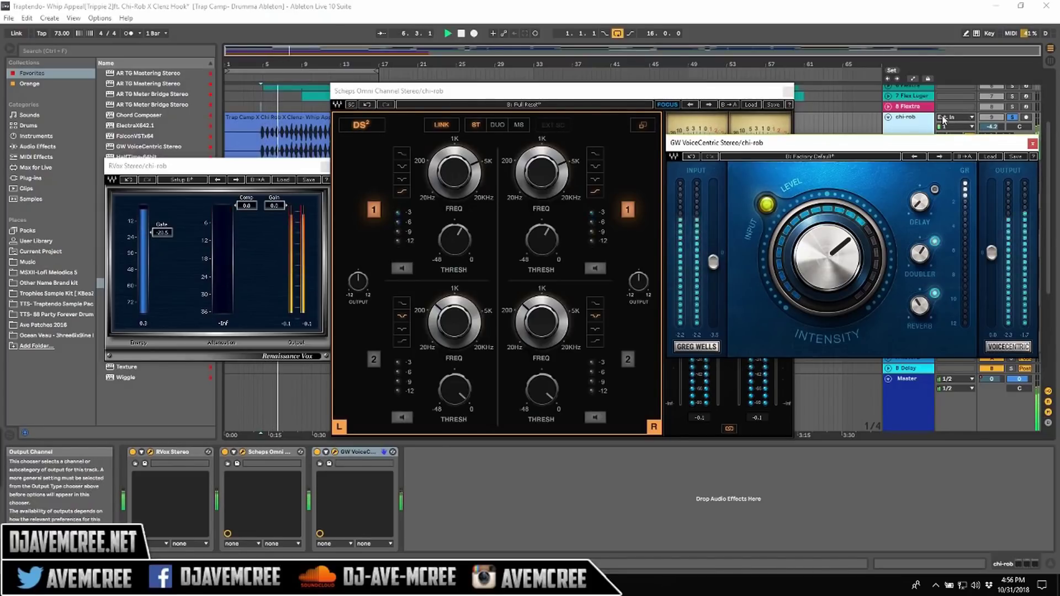
pyautogui.moveTo(908, 144); pyautogui.dragTo(908, 172)
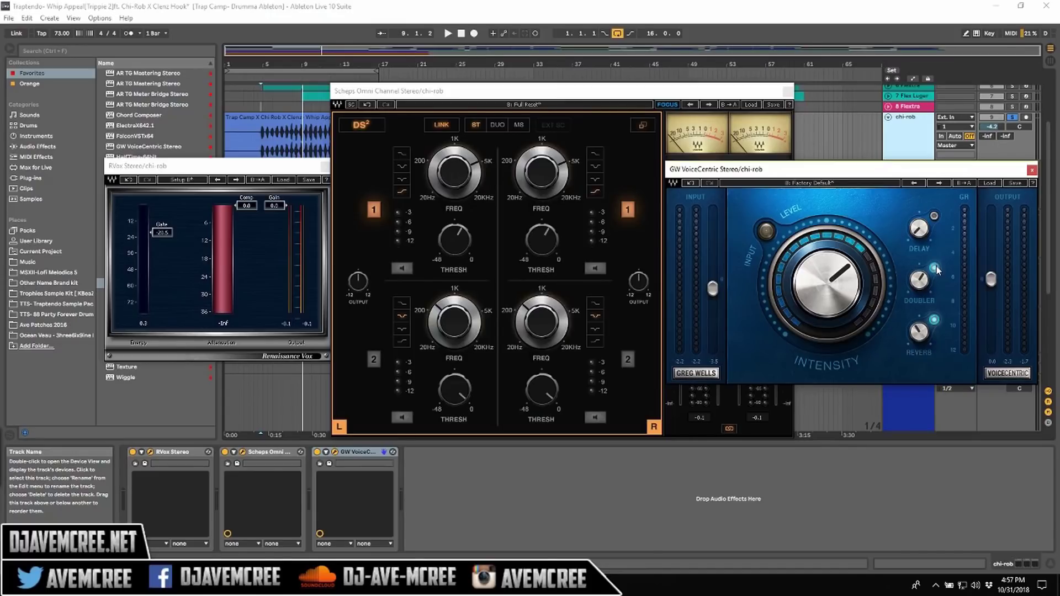
pyautogui.press('space')
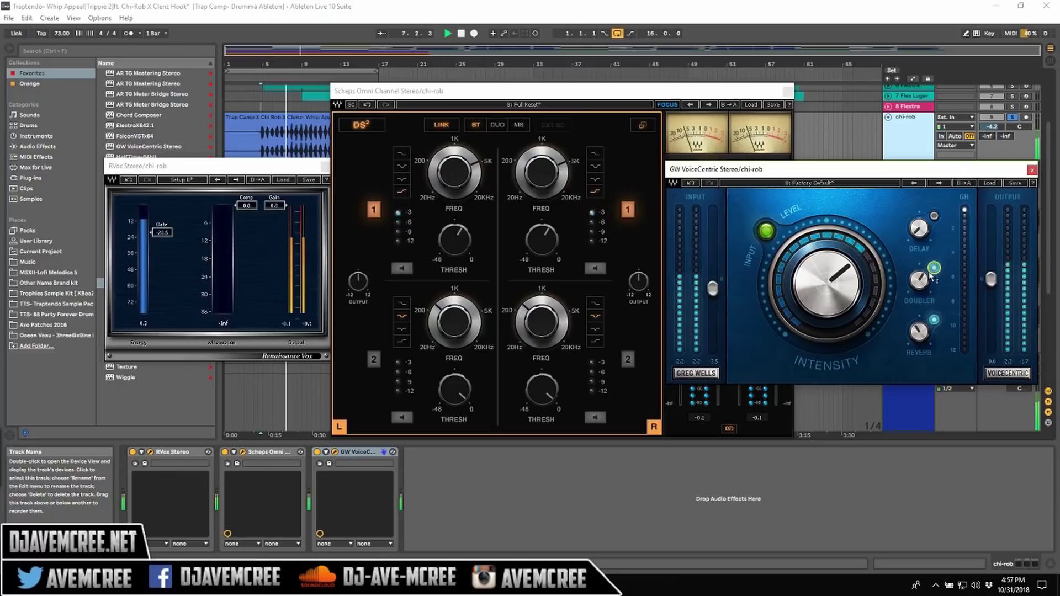
pyautogui.click(921, 281)
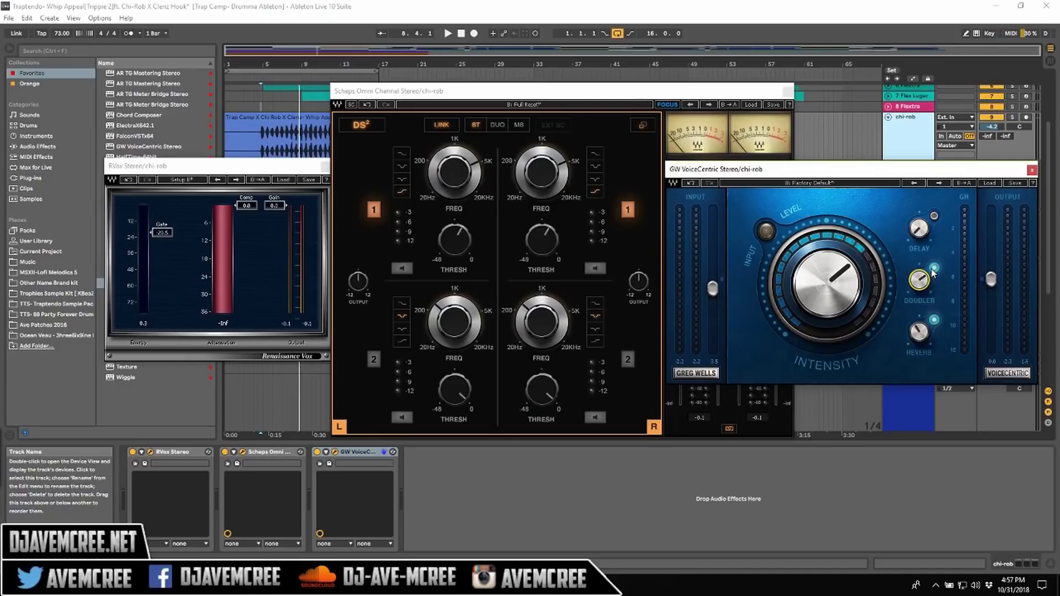
pyautogui.press('space')
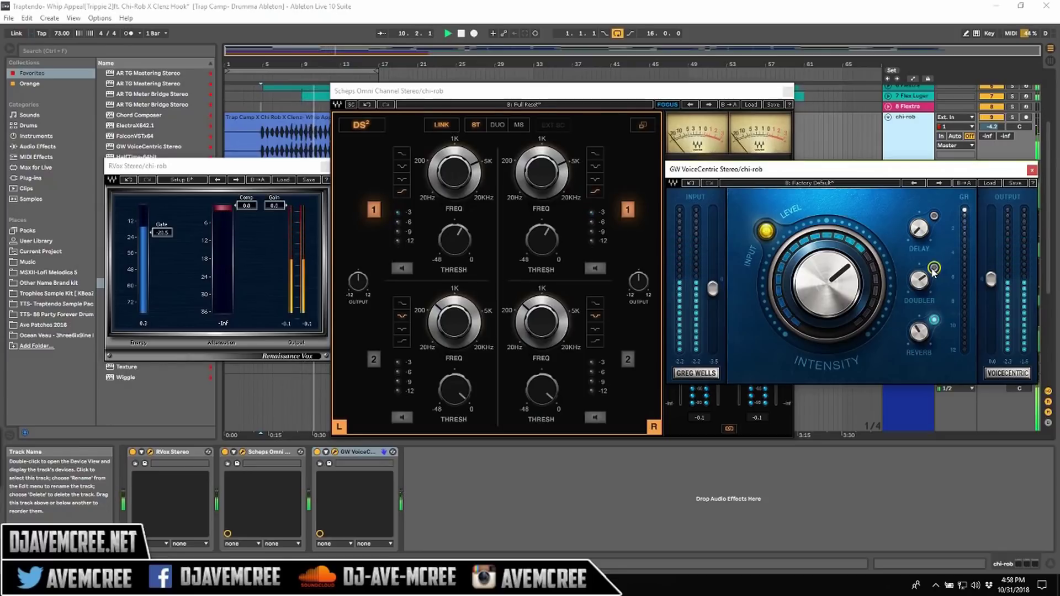
pyautogui.press('space')
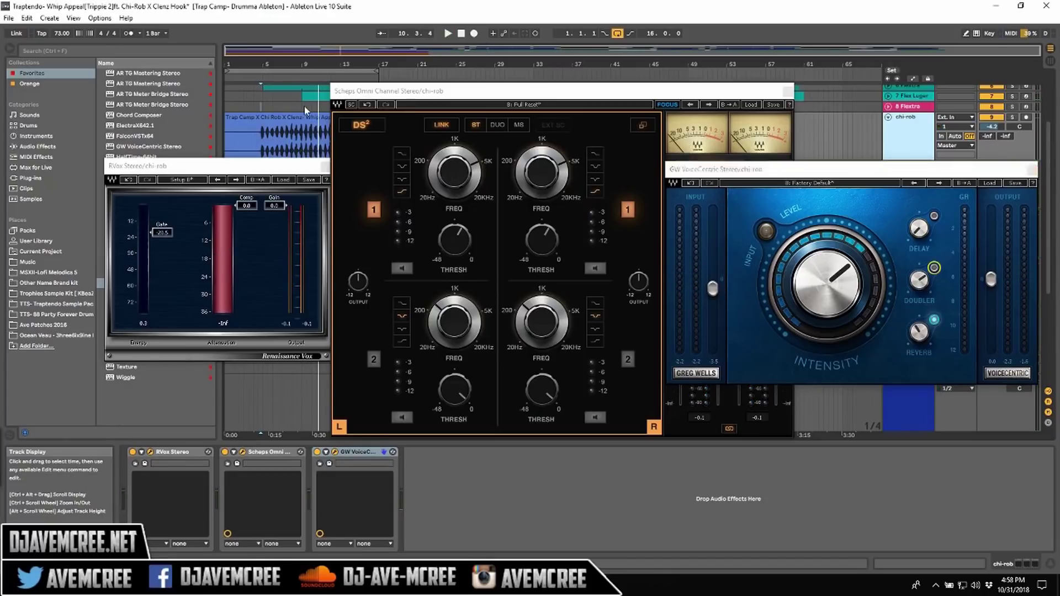
# Set the playback start near bar 9, reselect the chi-rob track and audition the vocal in the mix with the Doubler on.
pyautogui.click(304, 106)
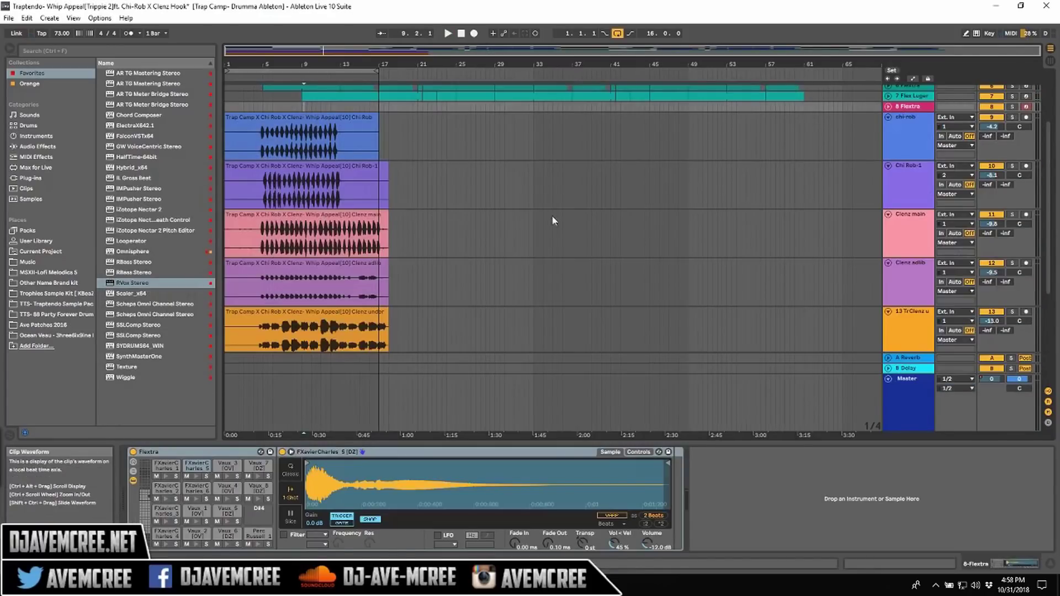
pyautogui.click(304, 117)
pyautogui.press('space')
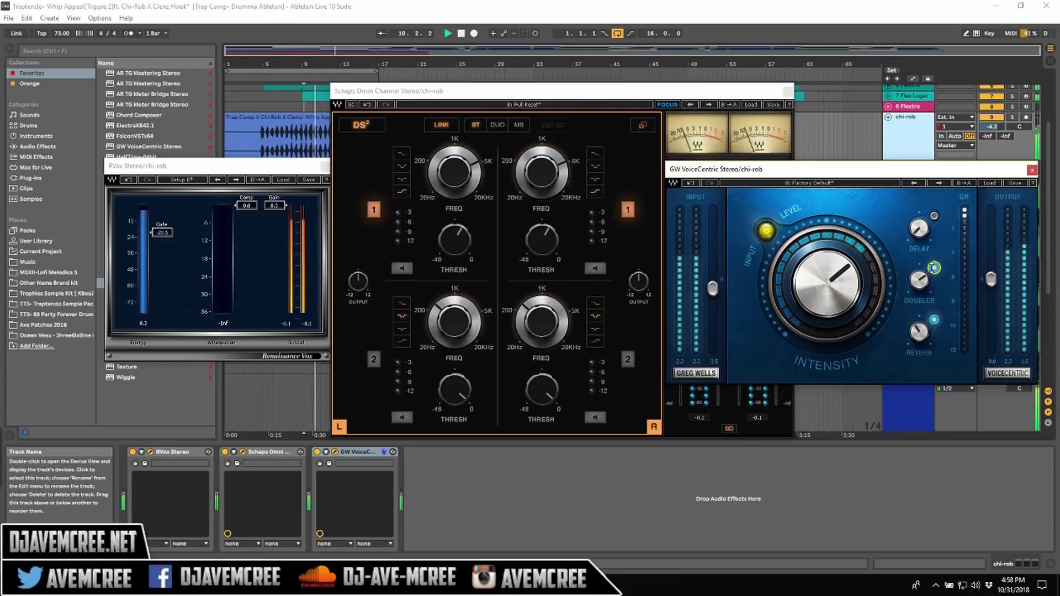
pyautogui.moveTo(920, 280)
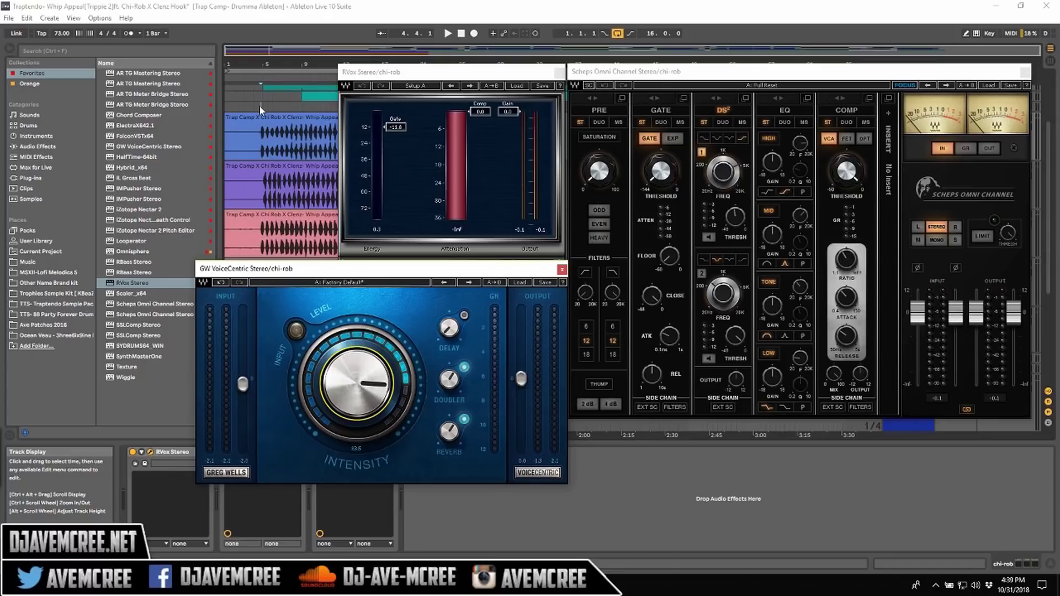
# Audition the chi-rob vocal through the full RVox, Scheps Omni Channel and VoiceCentric chain.
pyautogui.press('space')
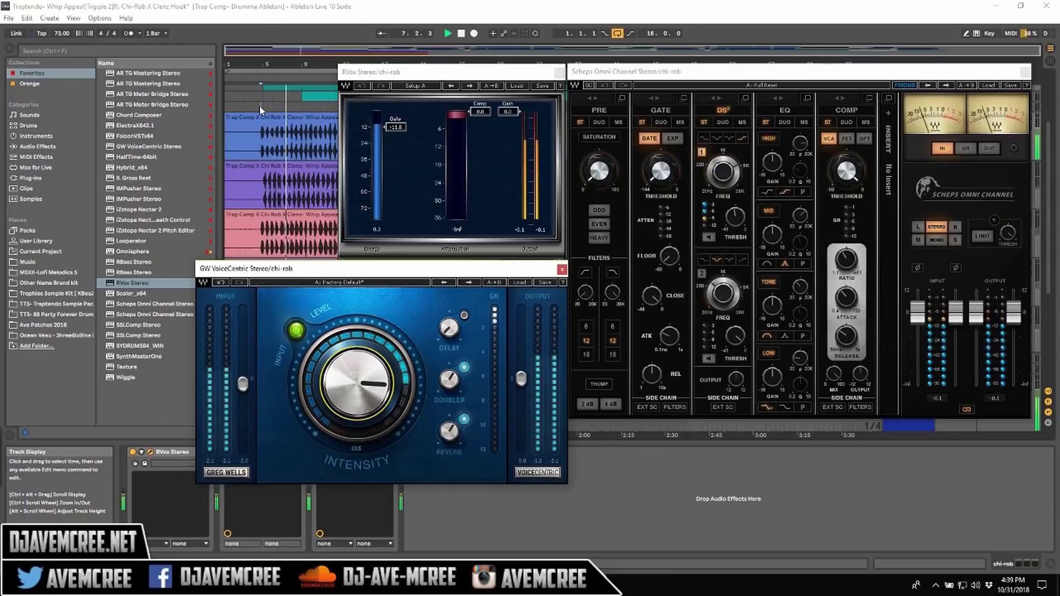
pyautogui.press('space')
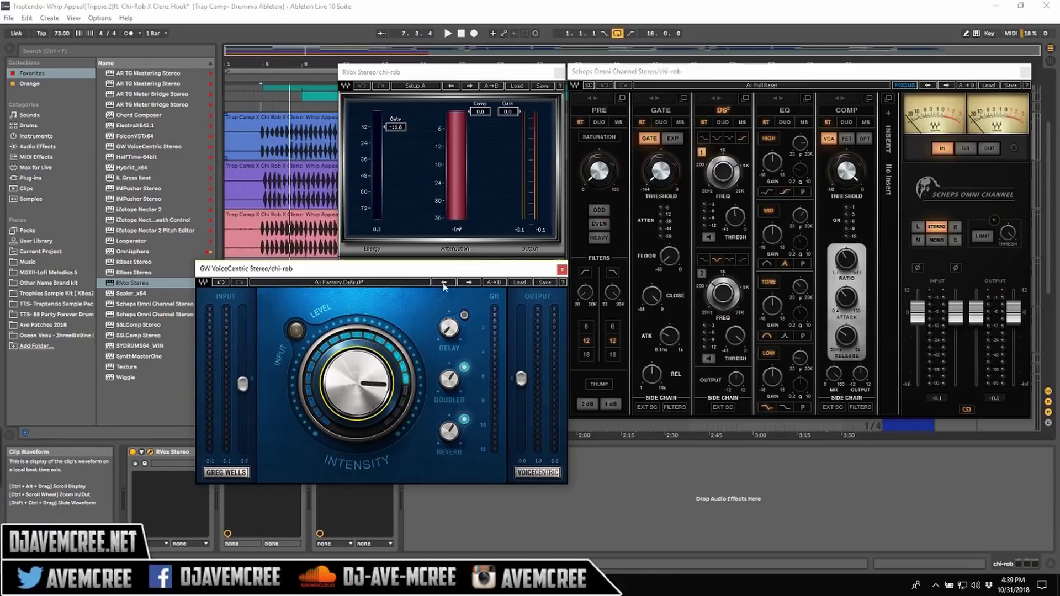
# Close the VoiceCentric and Scheps Omni Channel windows, deactivate both devices and move the RVox window clear of the track controls.
pyautogui.click(562, 270)
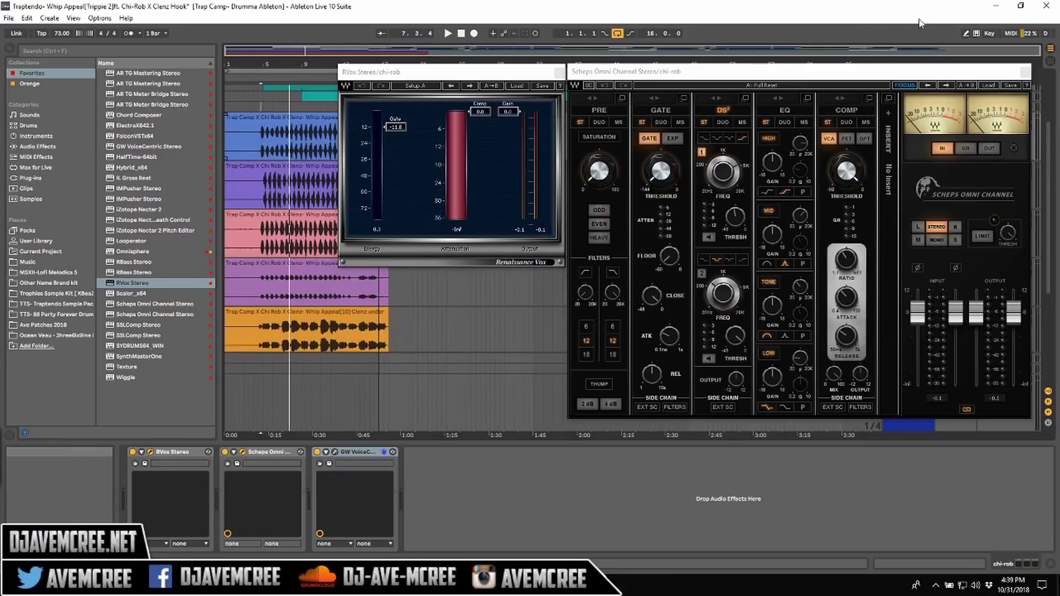
pyautogui.click(1025, 72)
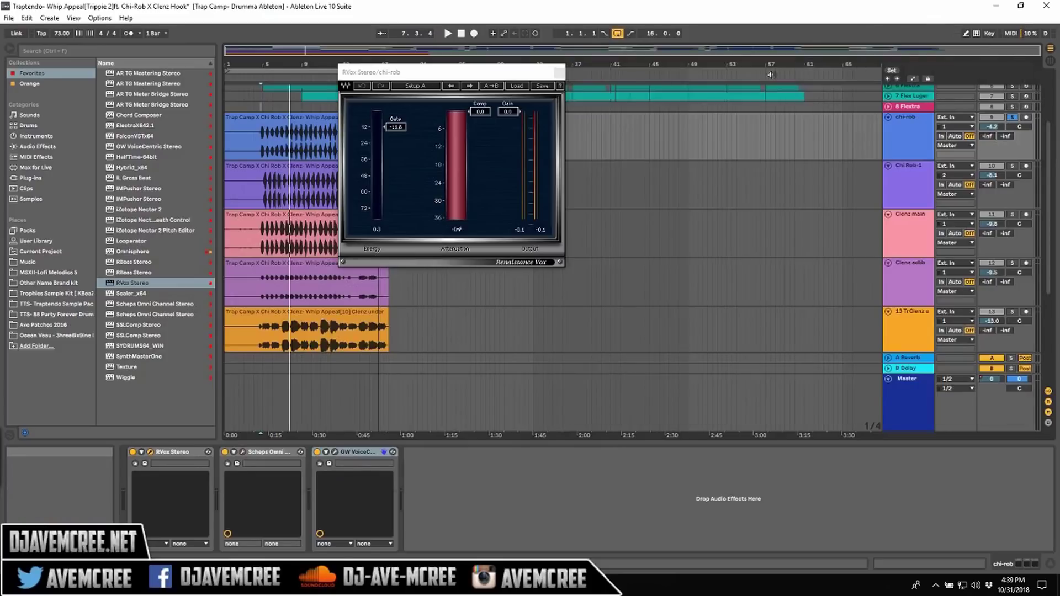
pyautogui.moveTo(445, 75); pyautogui.dragTo(501, 167)
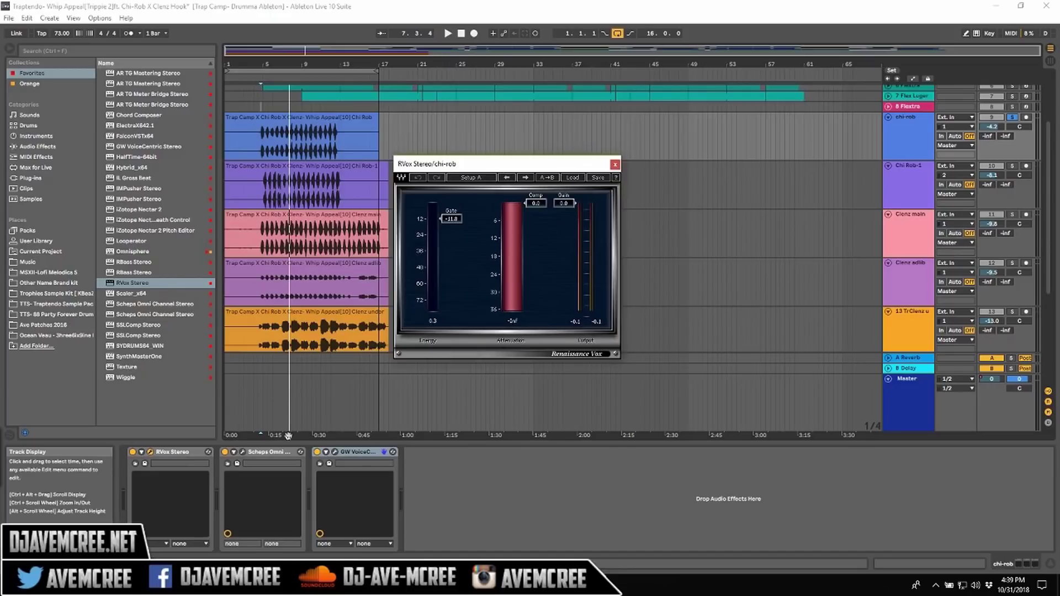
pyautogui.click(317, 452)
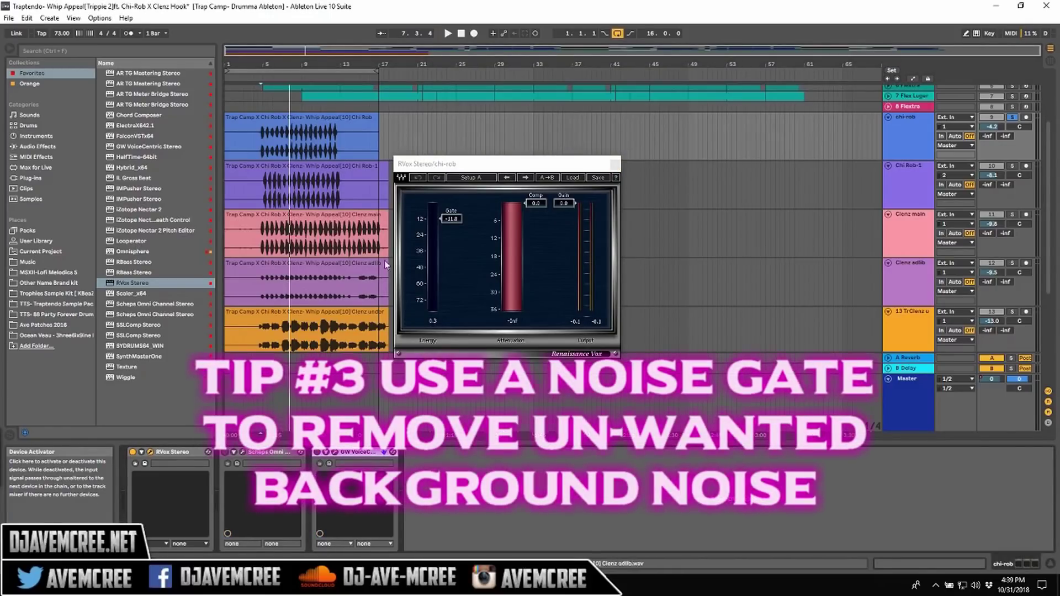
# Switch RVox to Setup B and audition the chi-rob vocal with the gate fully open.
pyautogui.click(468, 178)
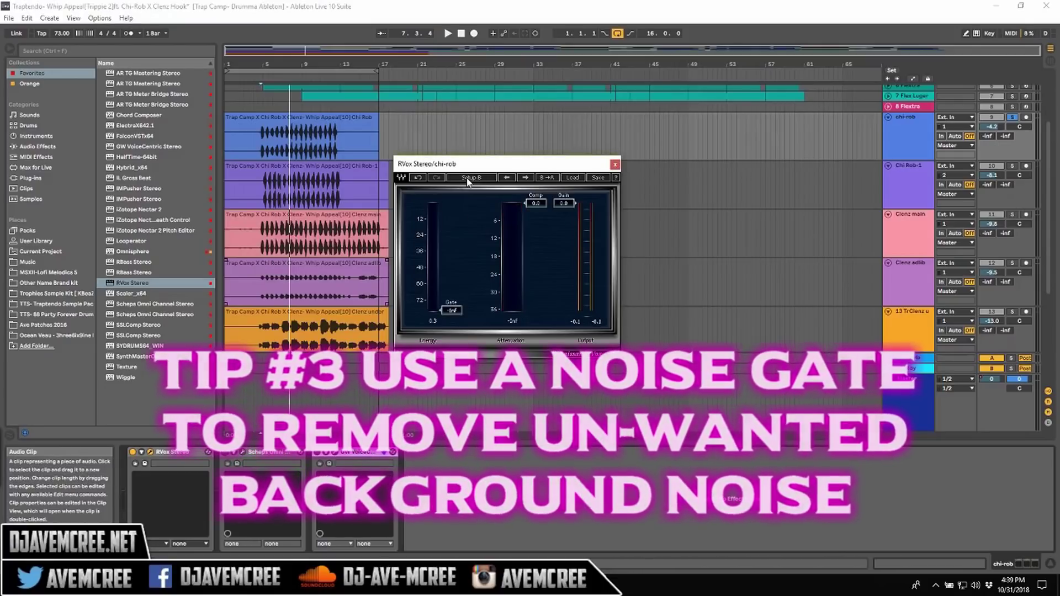
pyautogui.press('space')
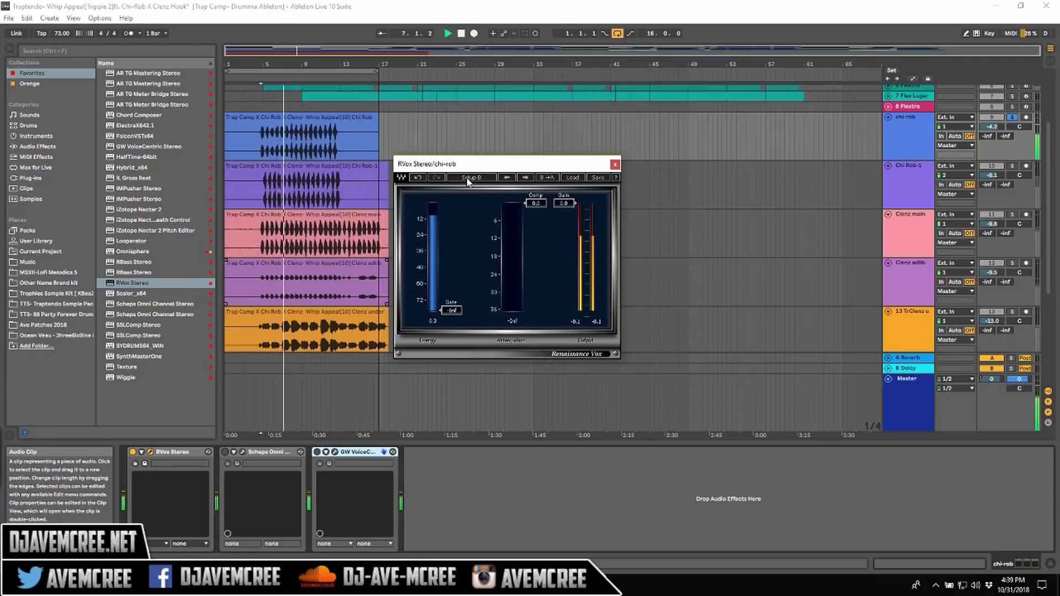
pyautogui.press('space')
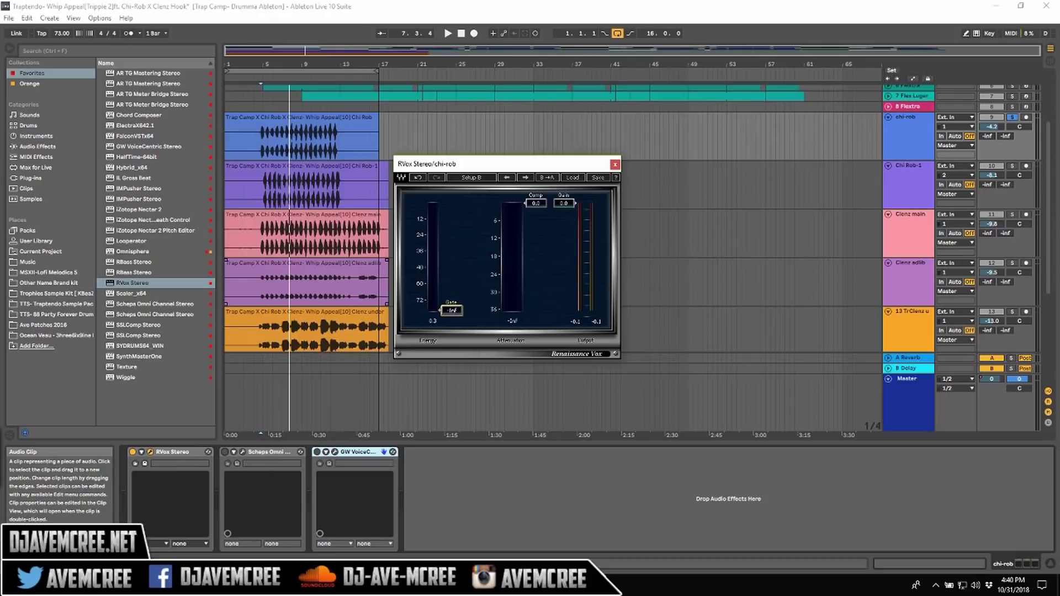
# Set the RVox gate threshold to -20.5 while playing the chi-rob vocal to remove background noise.
pyautogui.moveTo(452, 310); pyautogui.dragTo(451, 309)
pyautogui.press('space')
pyautogui.moveTo(452, 309); pyautogui.dragTo(452, 234)
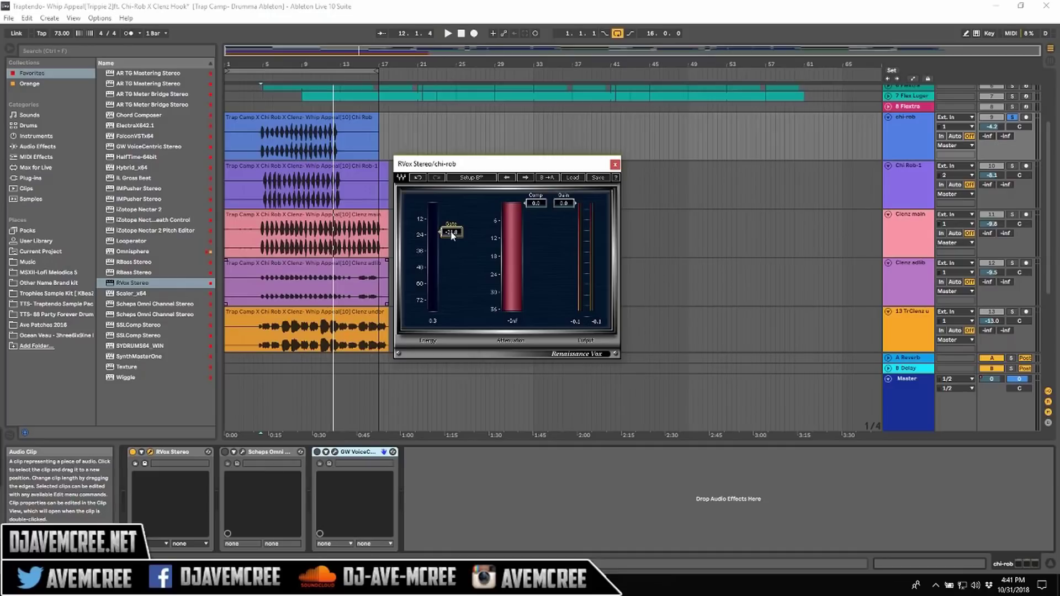
pyautogui.press('space')
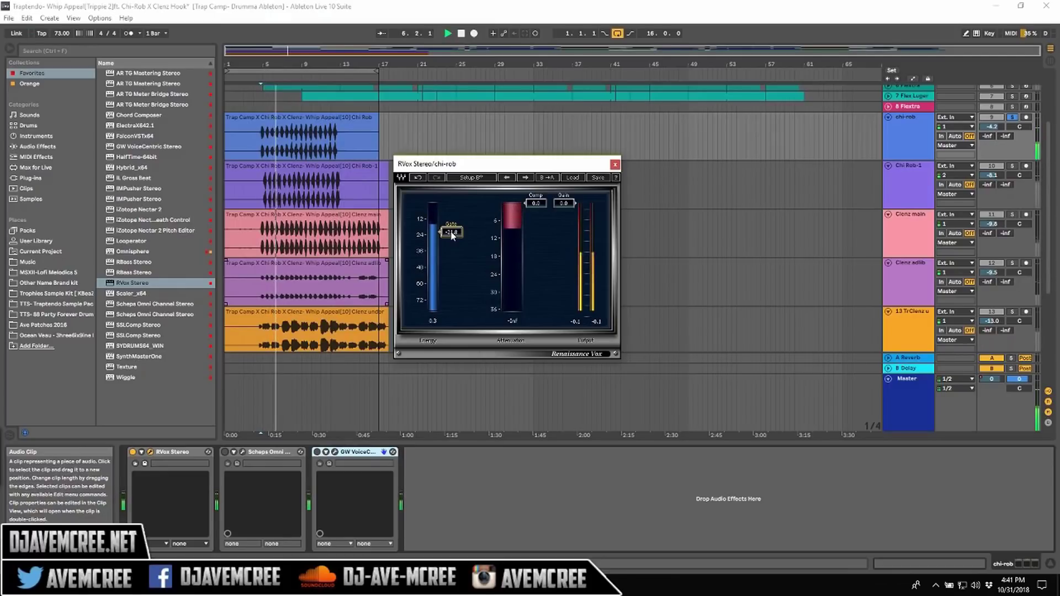
pyautogui.moveTo(452, 235); pyautogui.dragTo(452, 233)
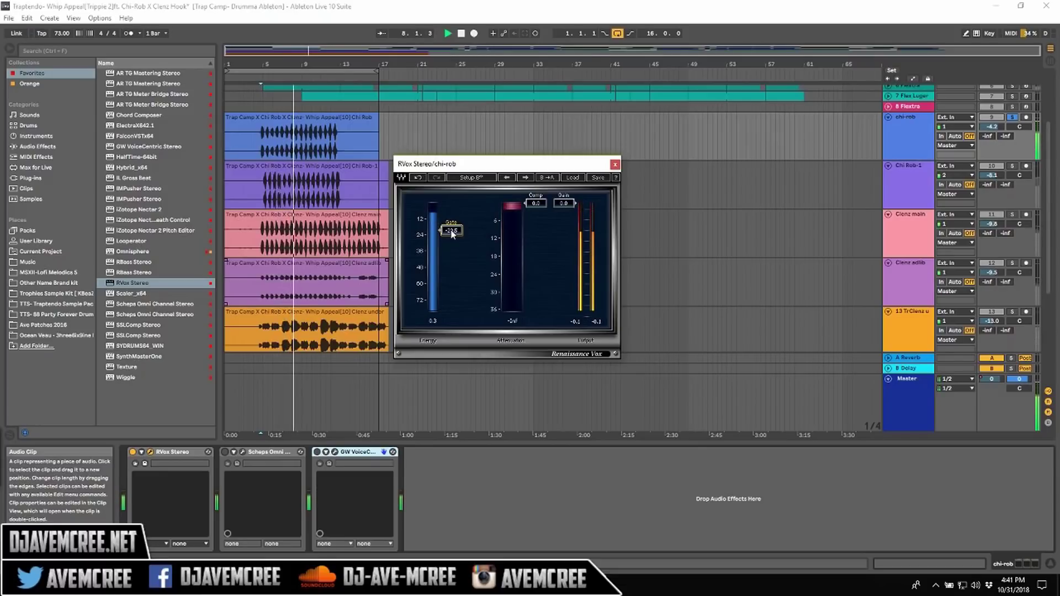
pyautogui.press('space')
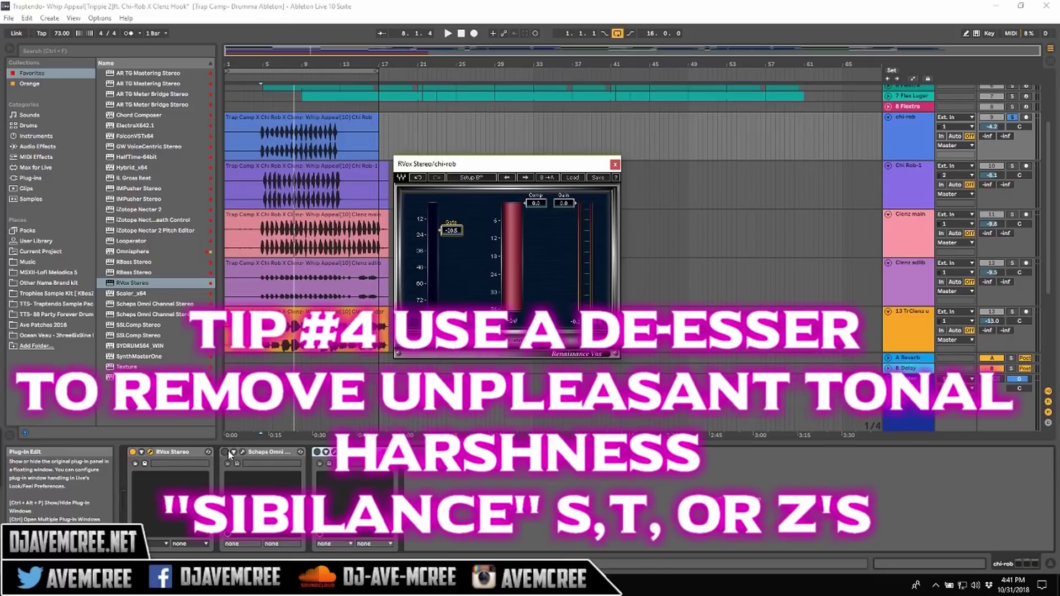
# Reactivate Scheps Omni Channel, open its window over the arrangement and switch it to the B setup with Full Reset.
pyautogui.click(224, 452)
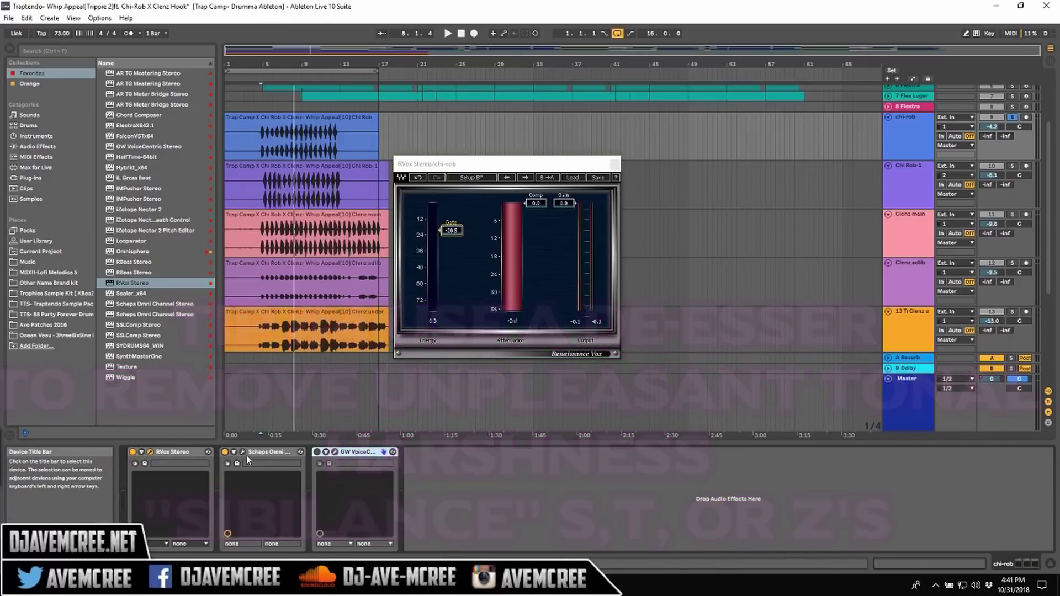
pyautogui.click(243, 453)
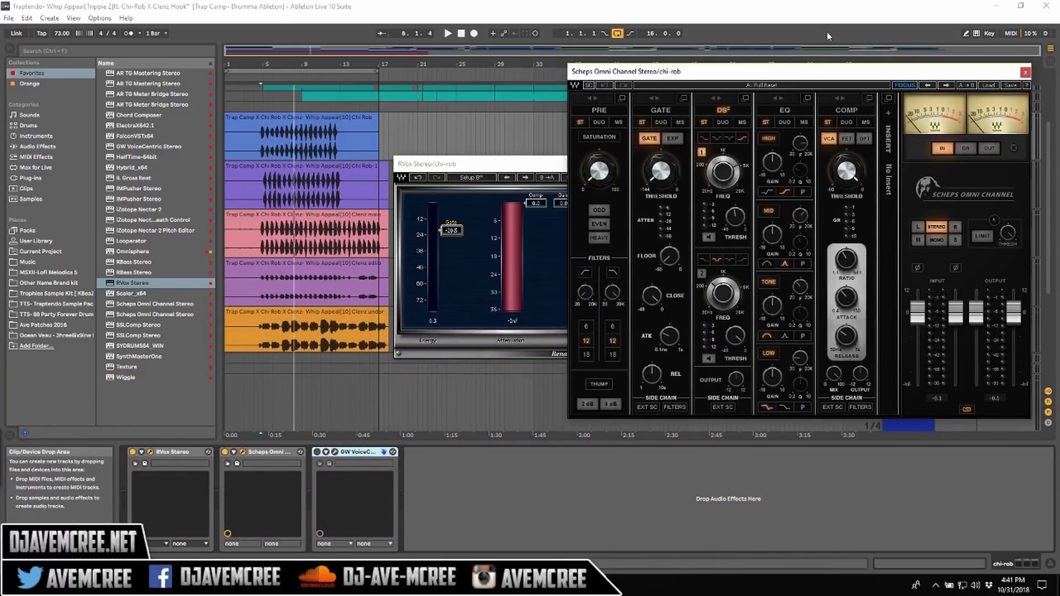
pyautogui.moveTo(810, 71); pyautogui.dragTo(603, 89)
pyautogui.click(552, 102)
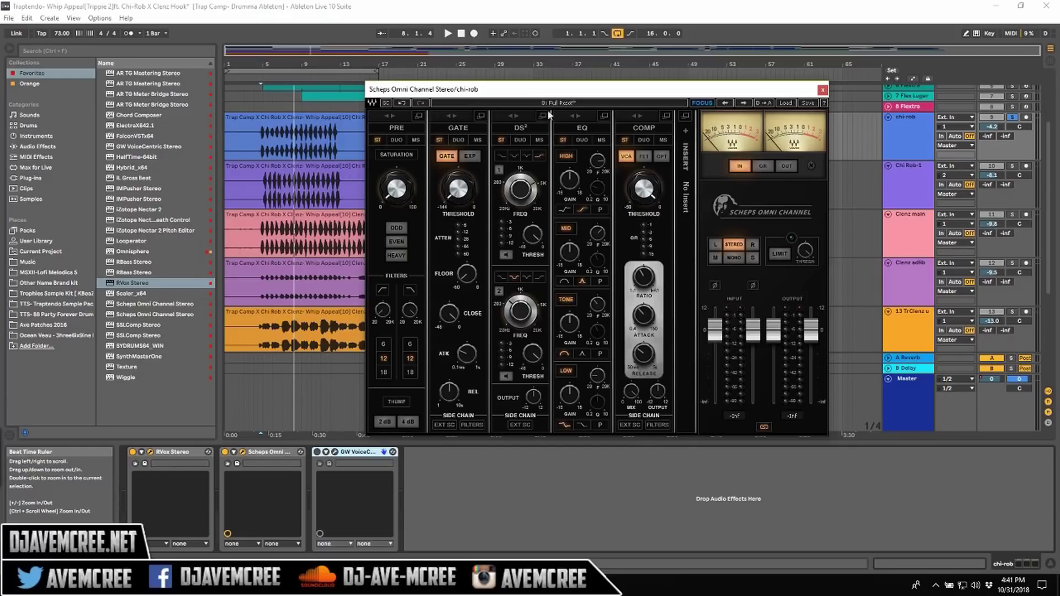
# Adjust the threshold and frequency of DS² band 1 with the vocal playing to target the sibilance.
pyautogui.moveTo(531, 226)
pyautogui.press('space')
pyautogui.moveTo(533, 237)
pyautogui.mouseDown()
pyautogui.moveTo(533, 291)
pyautogui.moveTo(533, 237)
pyautogui.mouseUp()
pyautogui.moveTo(519, 189)
pyautogui.mouseDown()
pyautogui.moveTo(520, 202)
pyautogui.moveTo(521, 182)
pyautogui.mouseUp()
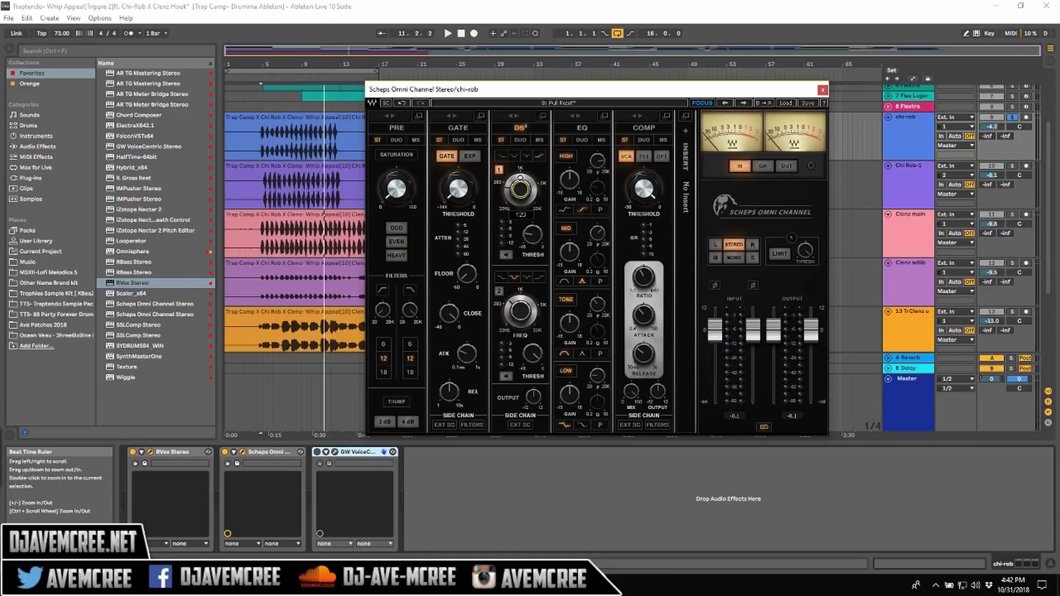
pyautogui.moveTo(519, 190); pyautogui.dragTo(522, 193)
# Monitor DS² band 1 in isolation during playback and set its threshold to -10.8.
pyautogui.click(506, 255)
pyautogui.press('space')
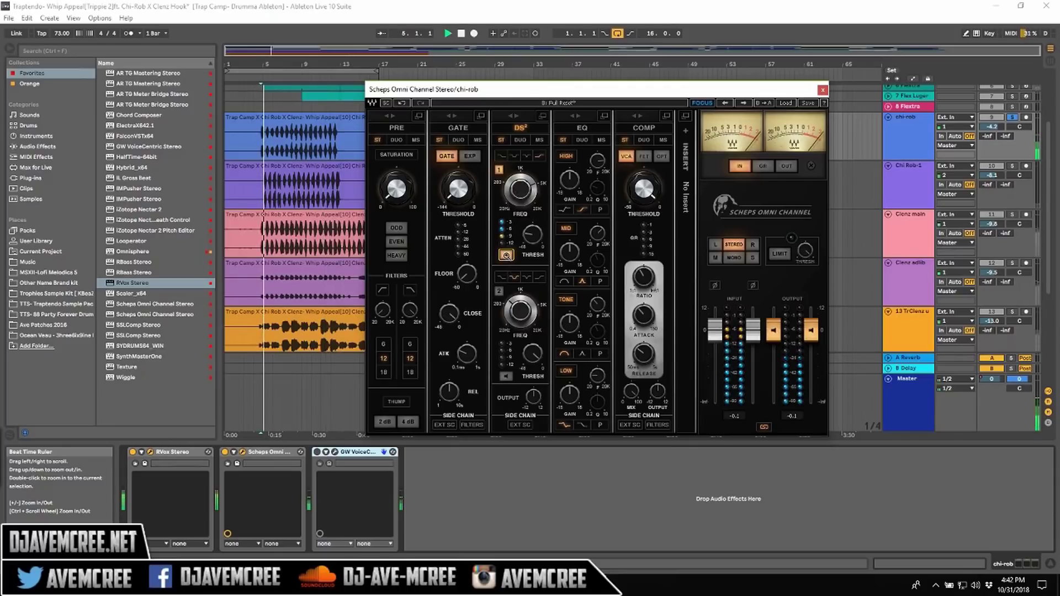
pyautogui.moveTo(533, 236); pyautogui.dragTo(533, 224)
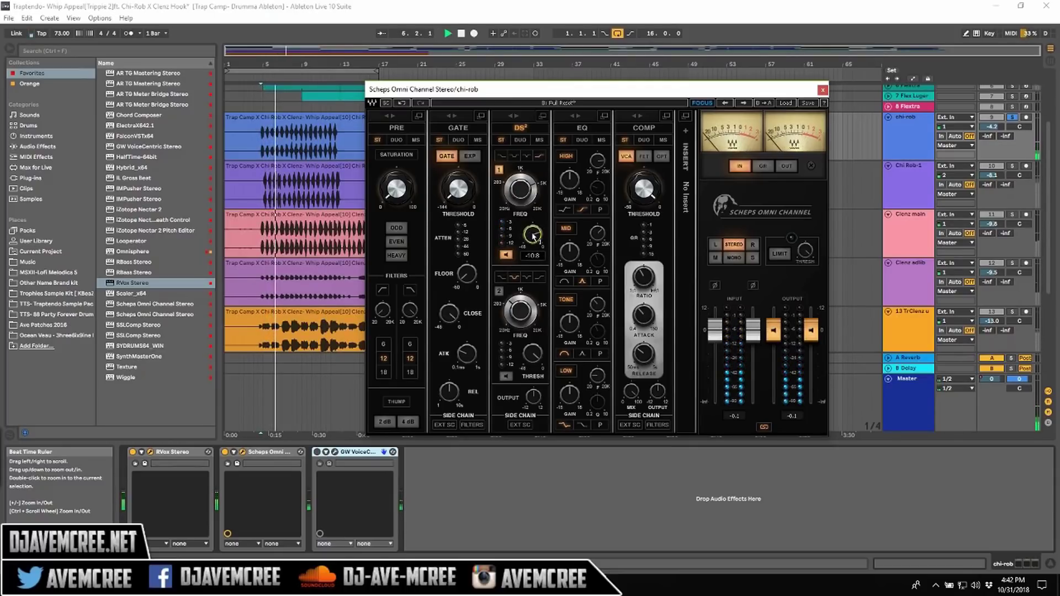
# Turn off band 1 monitoring, set its threshold to -18.2 and fine-tune it while replaying the de-essed vocal.
pyautogui.click(502, 256)
pyautogui.moveTo(533, 239); pyautogui.dragTo(532, 237)
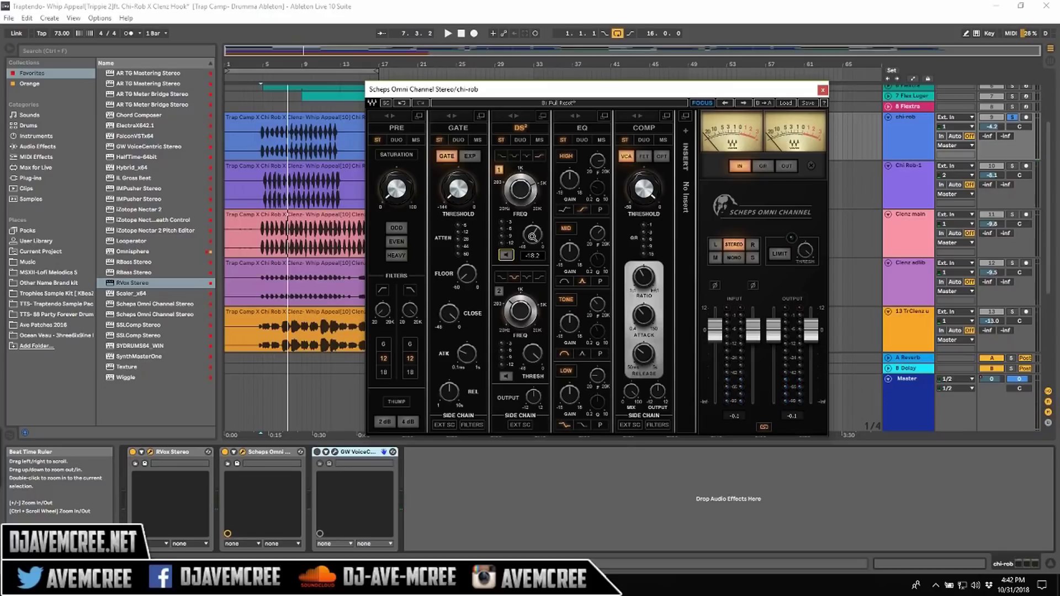
pyautogui.press('space')
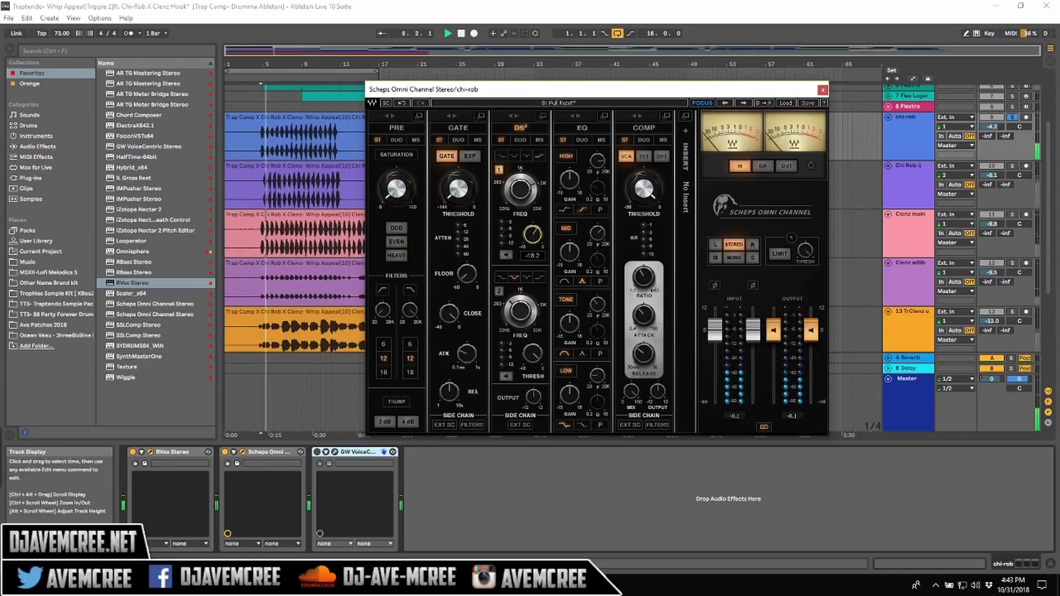
pyautogui.moveTo(533, 235); pyautogui.dragTo(532, 239)
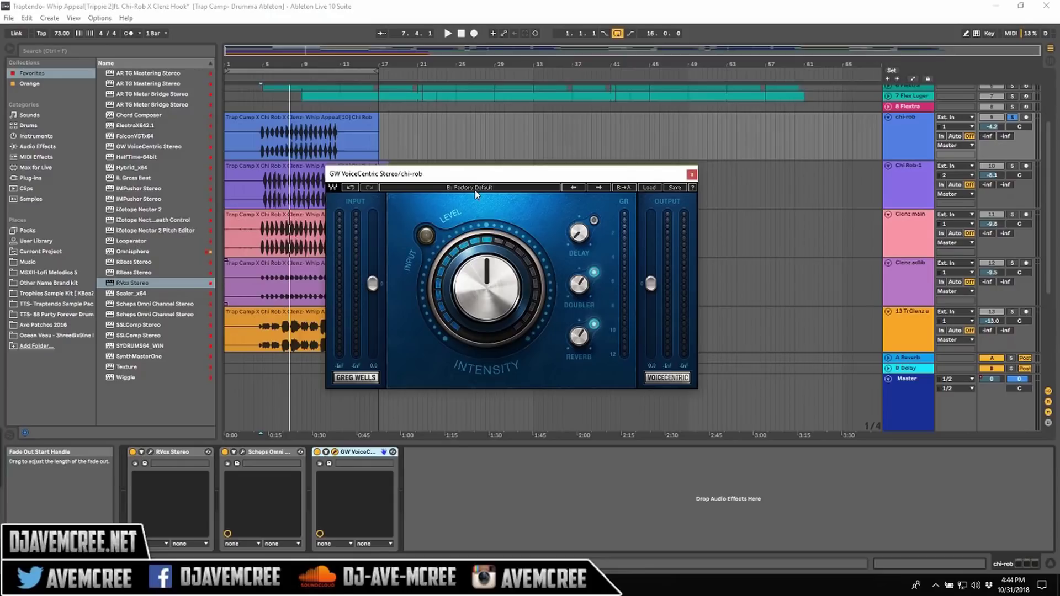
# Play the chi-rob vocal through GW VoiceCentric to check the level, and lower the plug-in's input during playback.
pyautogui.moveTo(491, 285)
pyautogui.press('space')
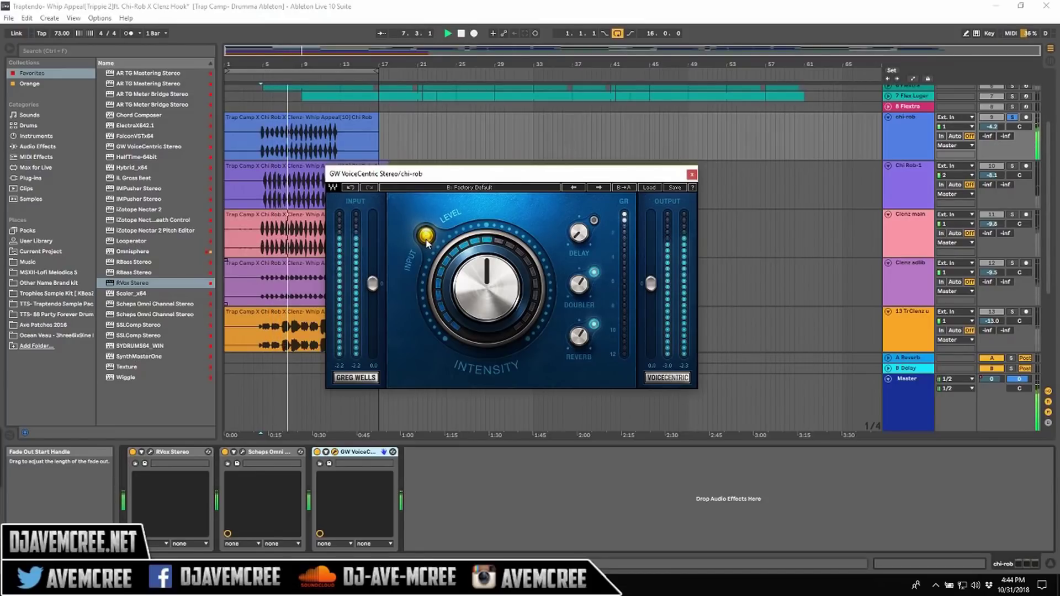
pyautogui.press('space')
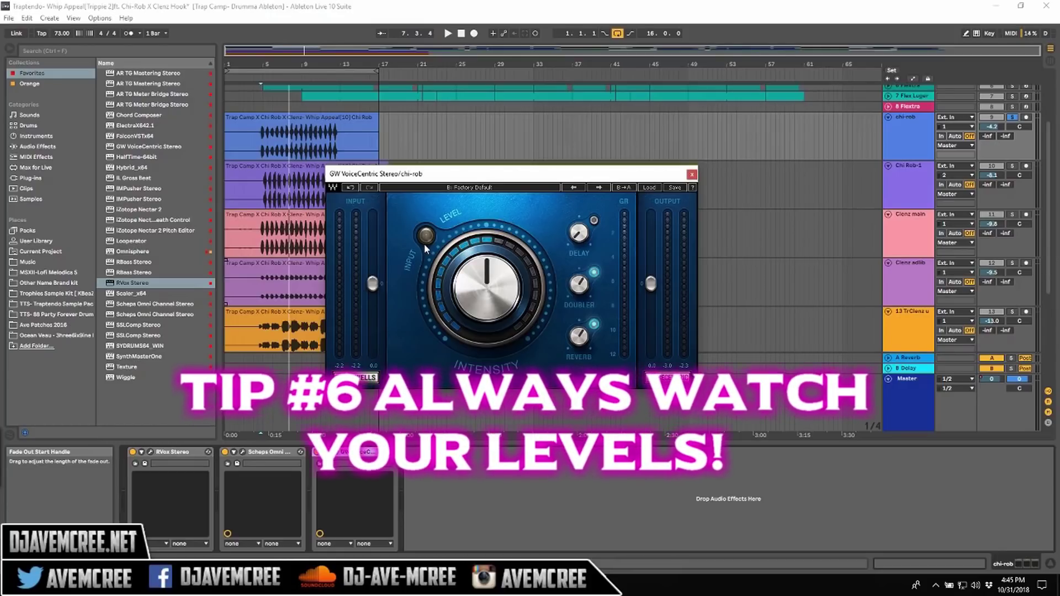
pyautogui.press('space')
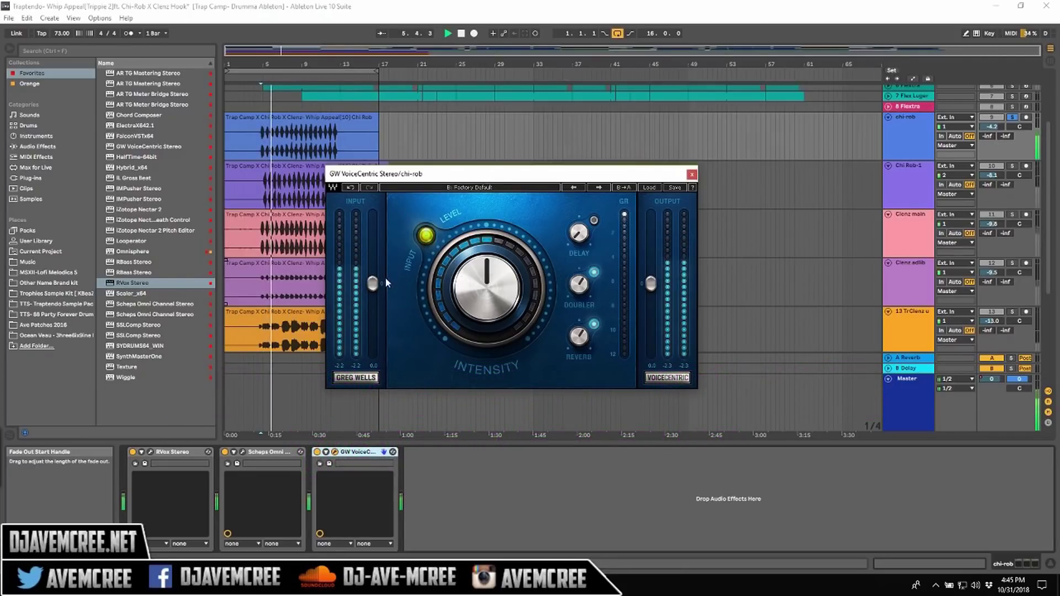
pyautogui.moveTo(377, 281); pyautogui.dragTo(373, 293)
# Raise GW VoiceCentric's Intensity on the chi-rob vocal, reduce its Reverb and fine-tune the Intensity by ear.
pyautogui.moveTo(468, 273); pyautogui.dragTo(469, 259)
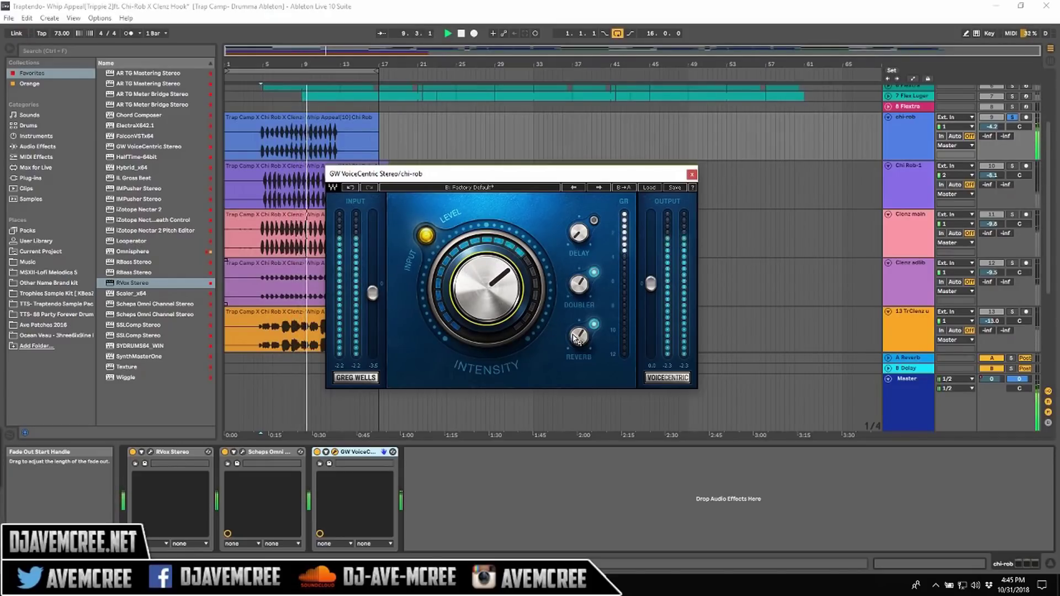
pyautogui.moveTo(578, 335); pyautogui.dragTo(578, 339)
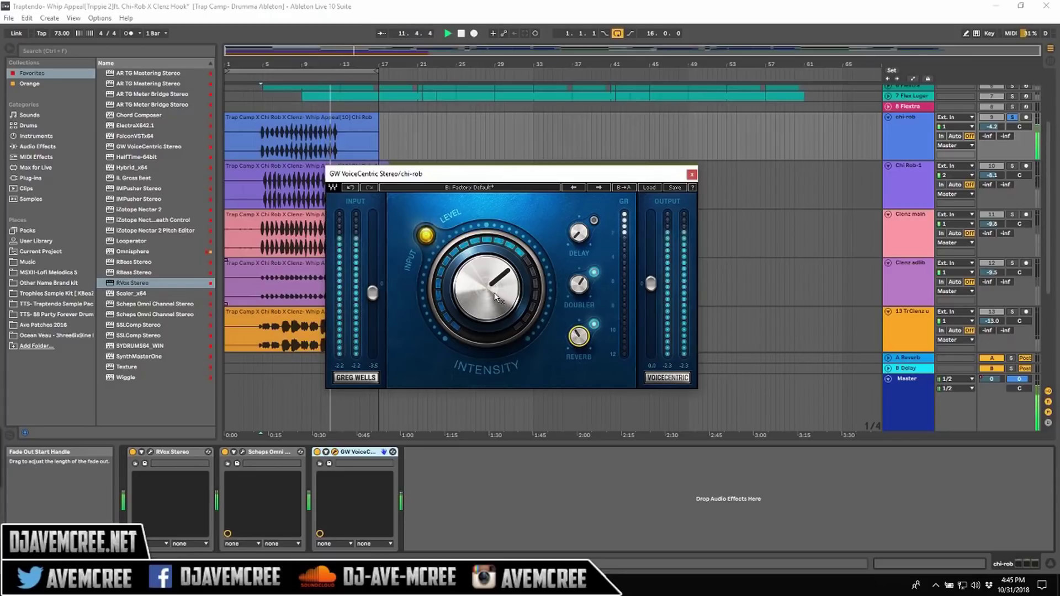
pyautogui.moveTo(505, 303)
pyautogui.mouseDown()
pyautogui.moveTo(506, 293)
pyautogui.moveTo(495, 298)
pyautogui.mouseUp()
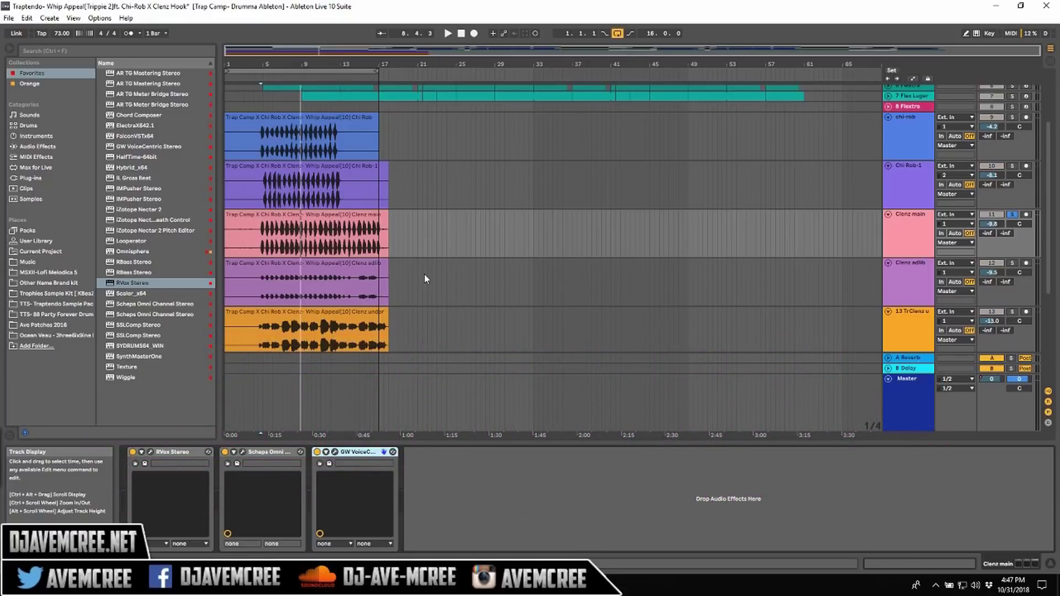
# Open RVox on the Clenz main track over the arrangement and compare the playing vocal with the gate off and on.
pyautogui.click(150, 454)
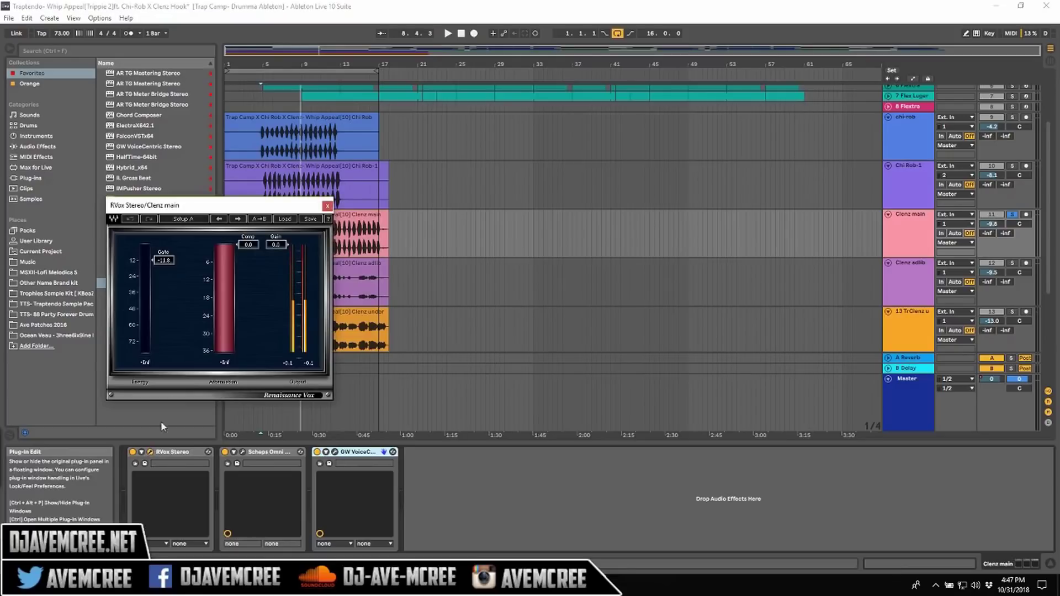
pyautogui.moveTo(213, 213); pyautogui.dragTo(512, 198)
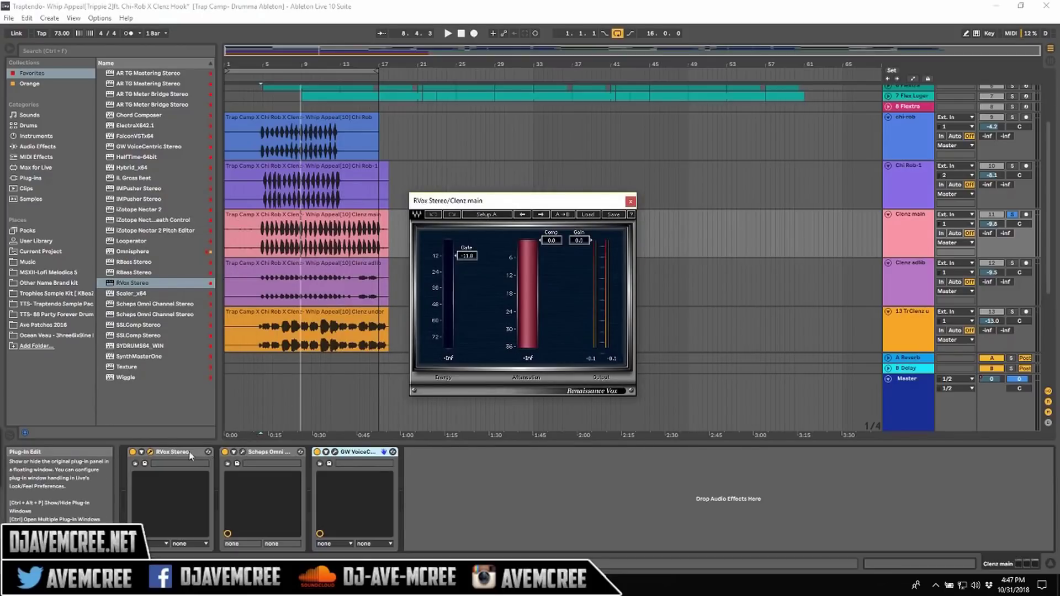
pyautogui.click(133, 453)
pyautogui.press('space')
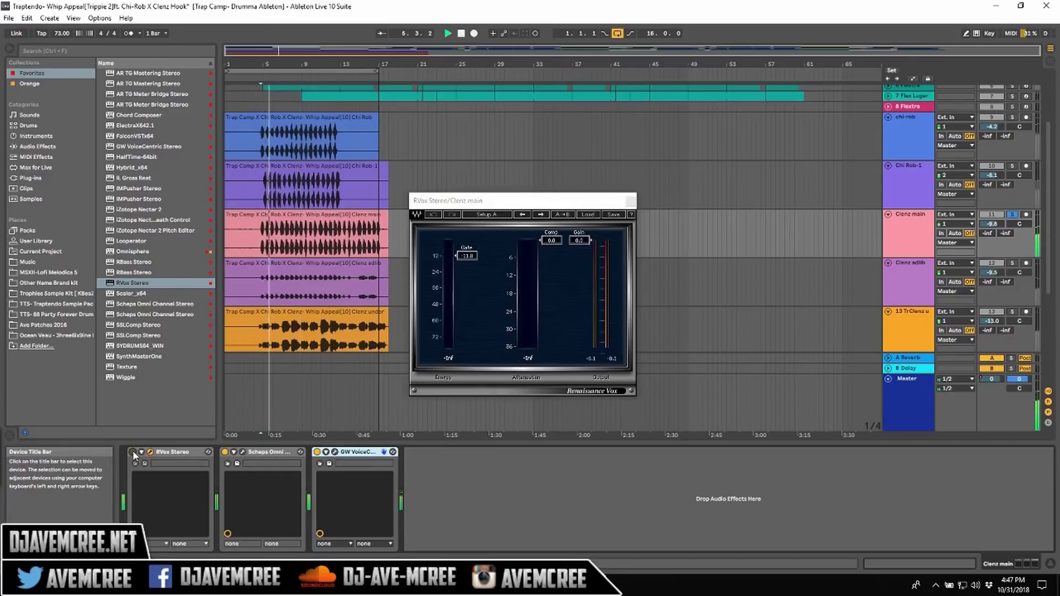
pyautogui.click(133, 453)
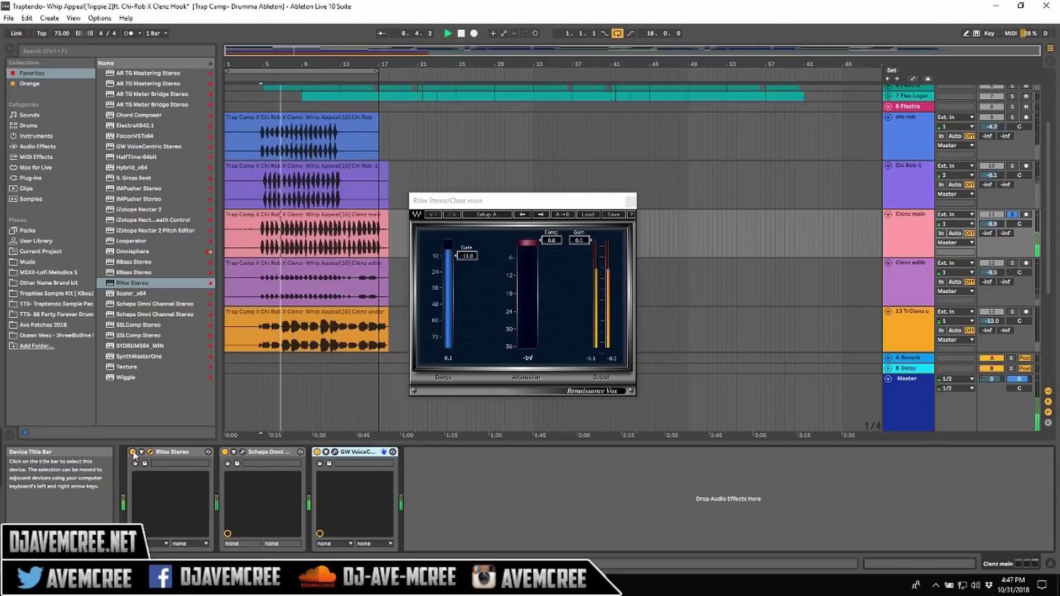
# Open GW VoiceCentric on the Clenz main track, adjust its Reverb and replay the vocal.
pyautogui.click(335, 452)
pyautogui.moveTo(919, 337); pyautogui.dragTo(920, 339)
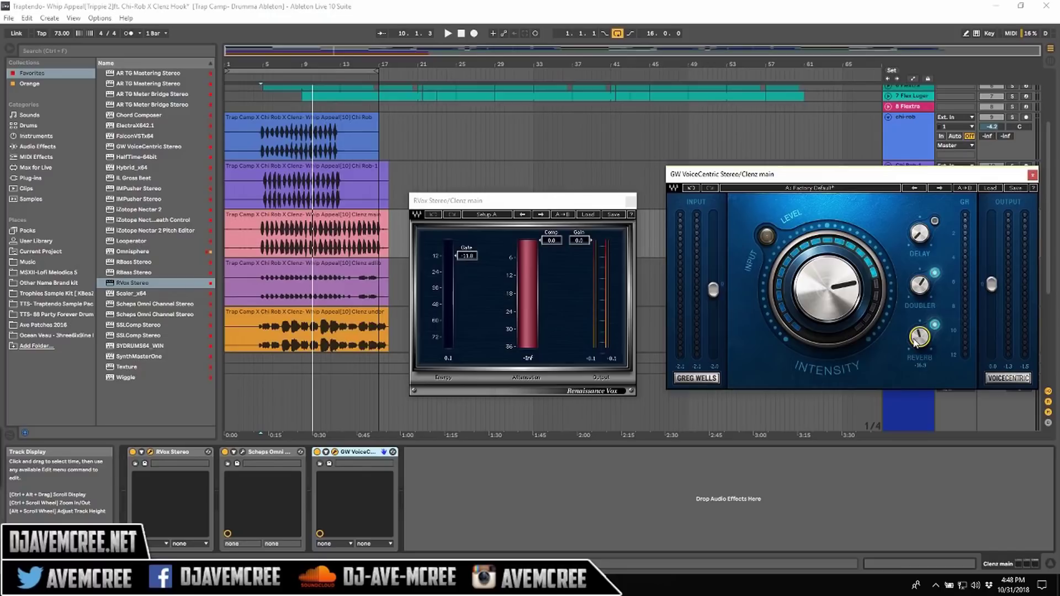
pyautogui.press('space')
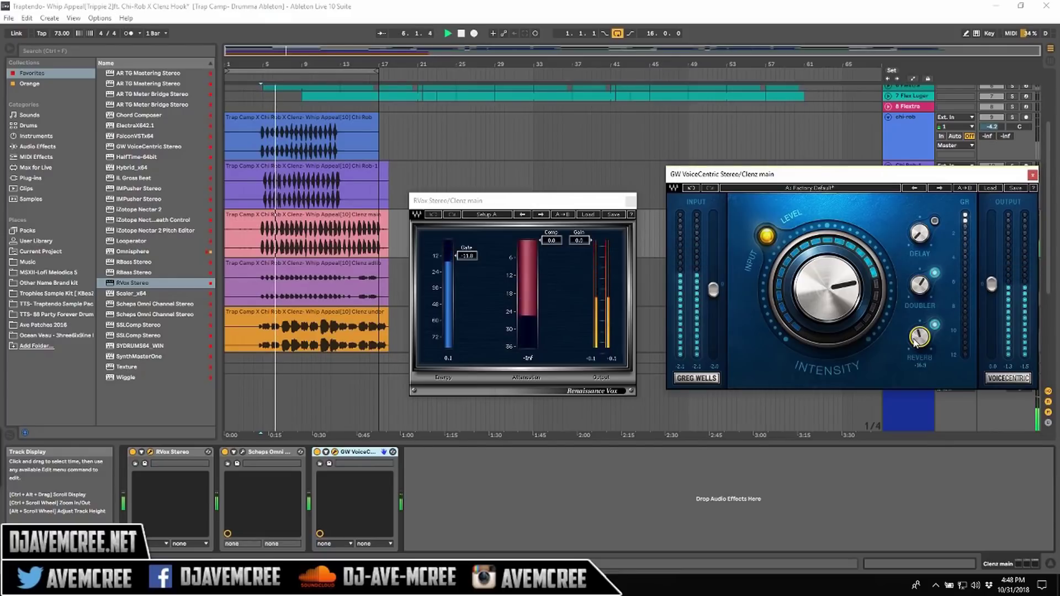
pyautogui.press('space')
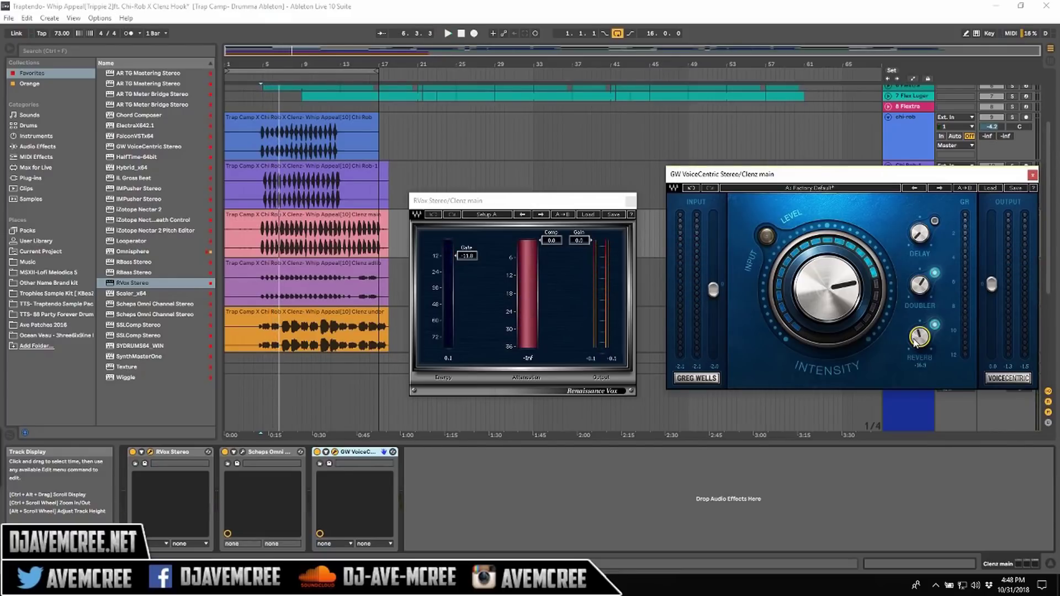
# Play the full mix and reduce GW VoiceCentric's Intensity on Clenz main to suit it.
pyautogui.press('space')
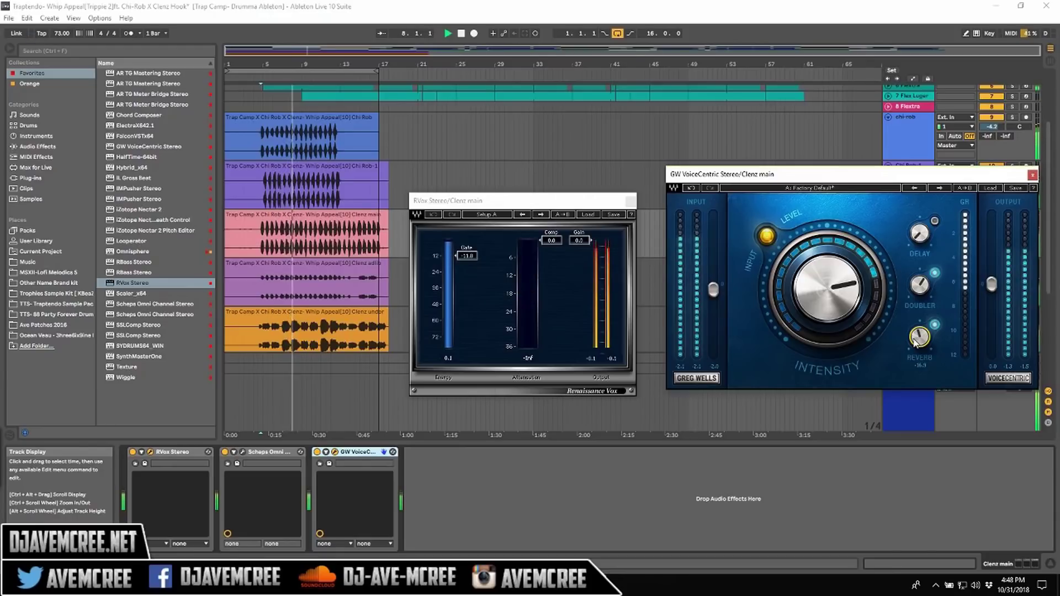
pyautogui.moveTo(827, 290)
pyautogui.mouseDown()
pyautogui.moveTo(827, 277)
pyautogui.moveTo(834, 296)
pyautogui.mouseUp()
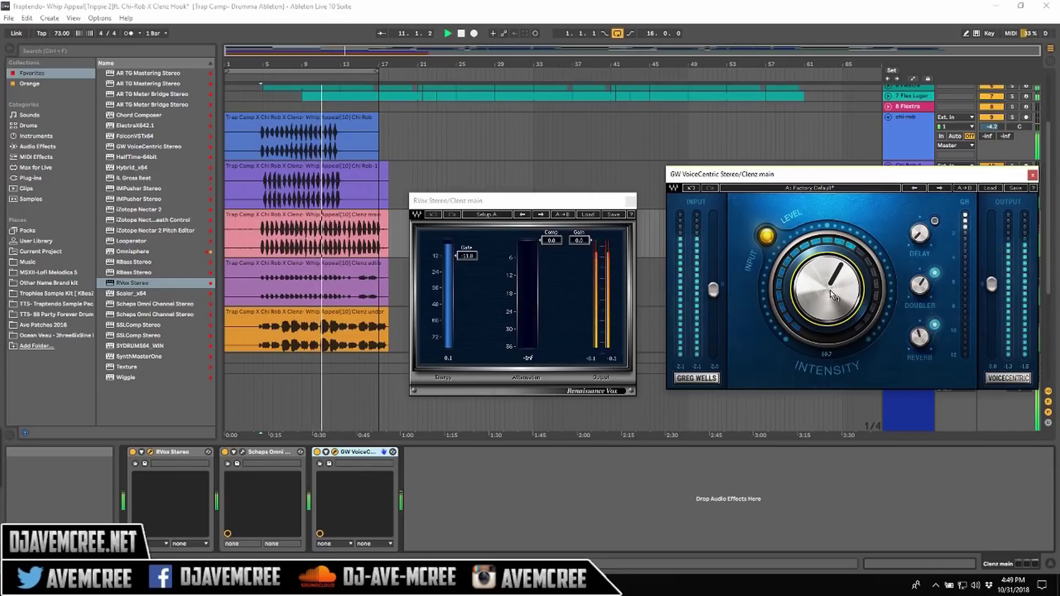
pyautogui.moveTo(834, 295); pyautogui.dragTo(833, 298)
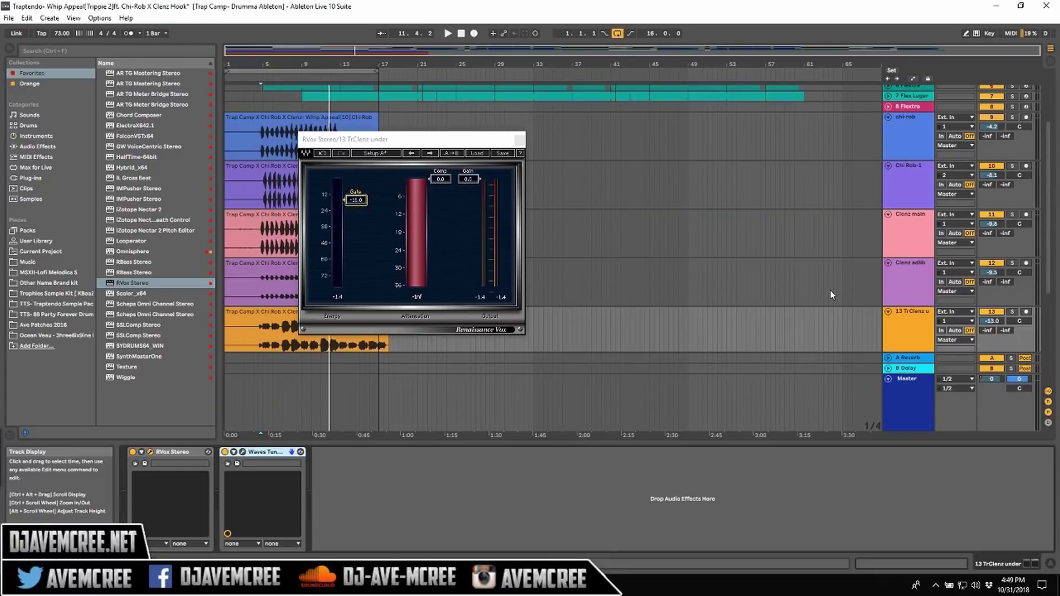
# Solo the 13 TrClenz under track, listen to it with its gate and close the RVox window.
pyautogui.press('s')
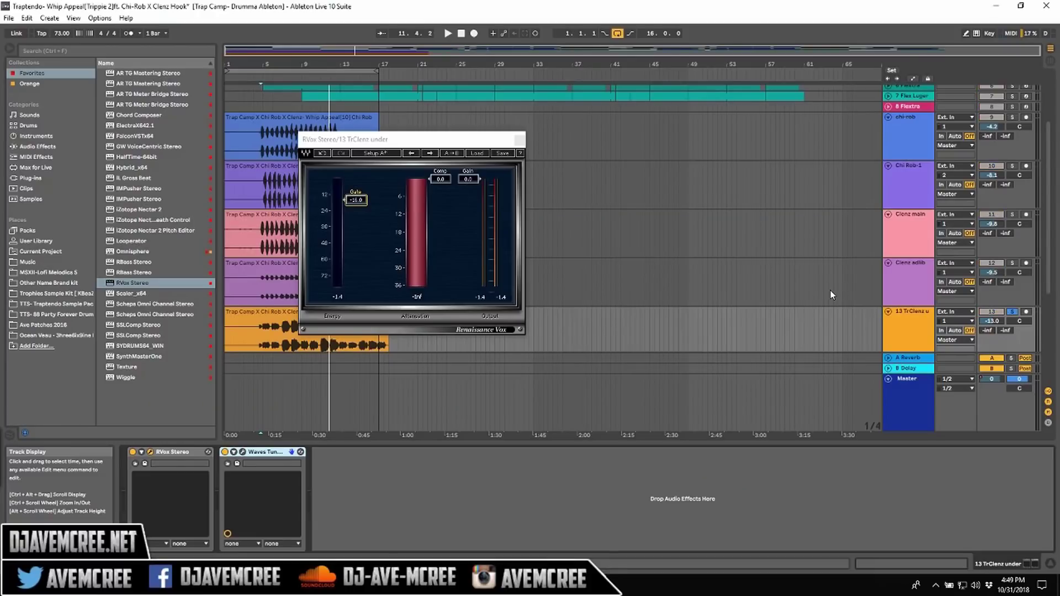
pyautogui.press('space')
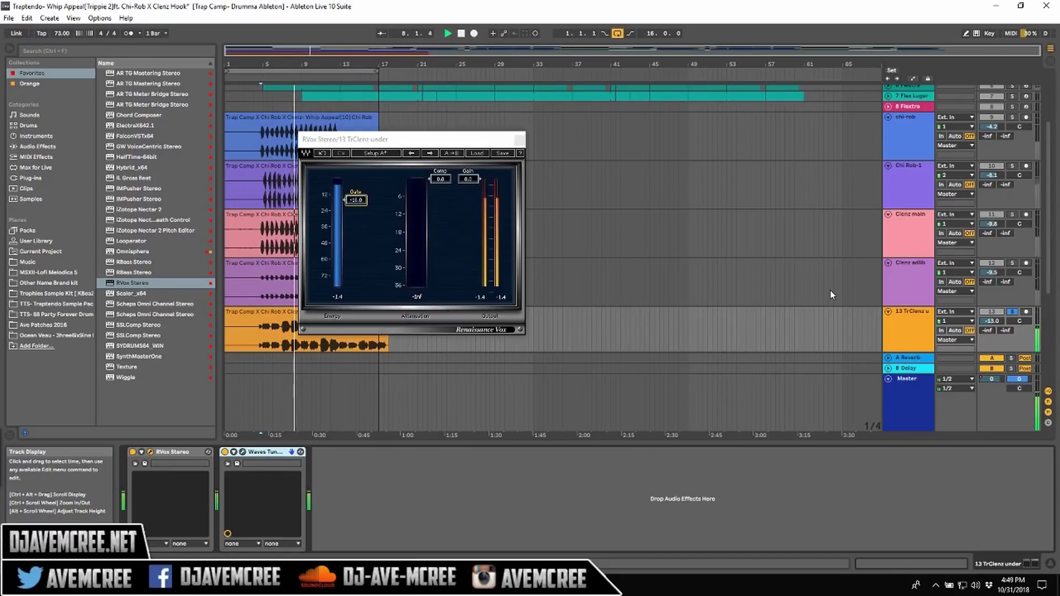
pyautogui.press('space')
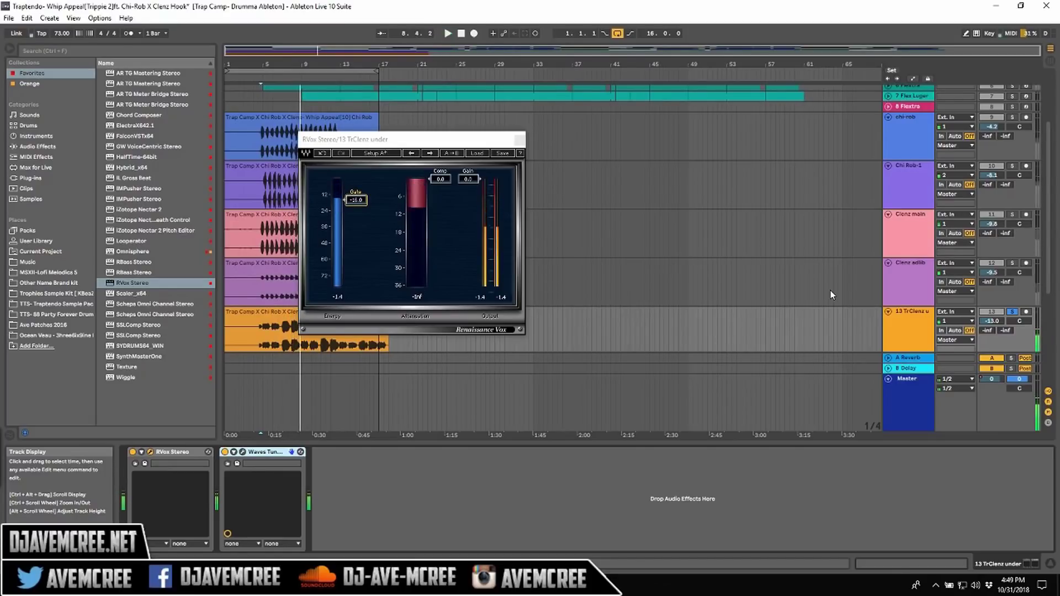
pyautogui.click(519, 138)
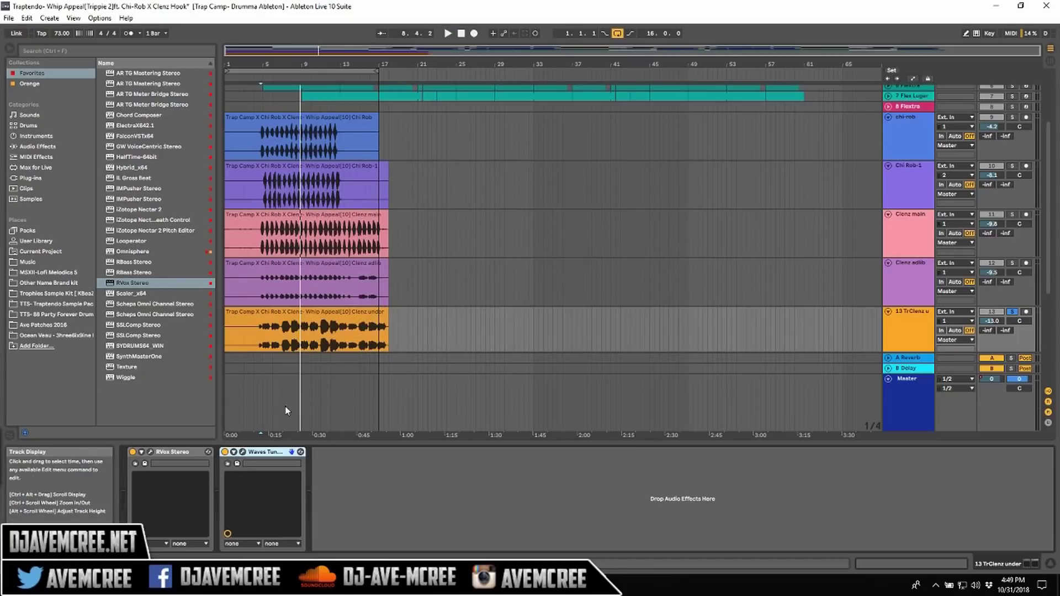
# Open Waves Tune Real-Time on the under track and choose the Melodic Minor (Ascending Descending) scale.
pyautogui.click(242, 452)
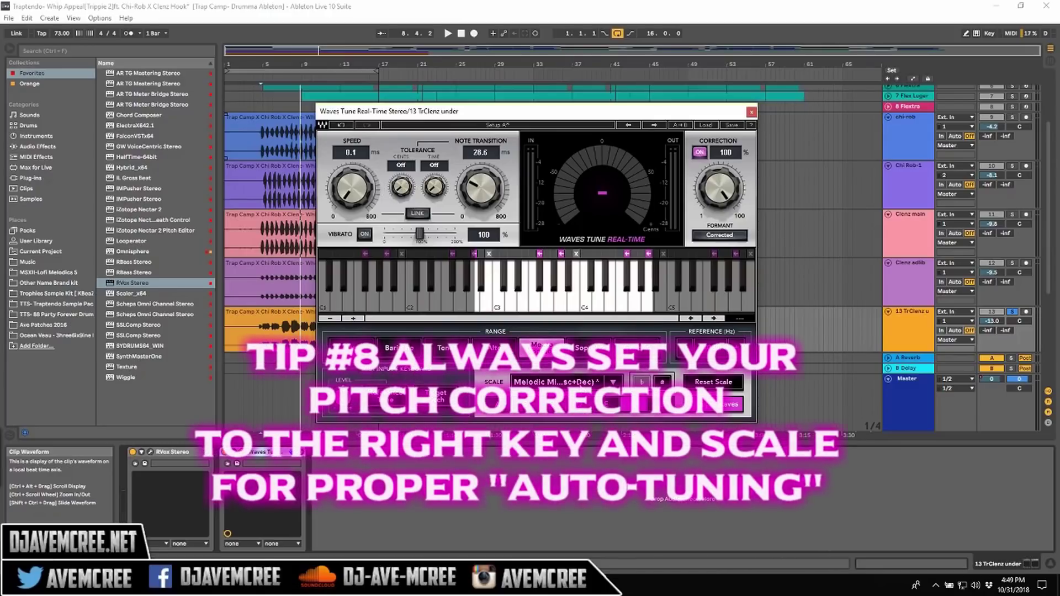
pyautogui.click(611, 381)
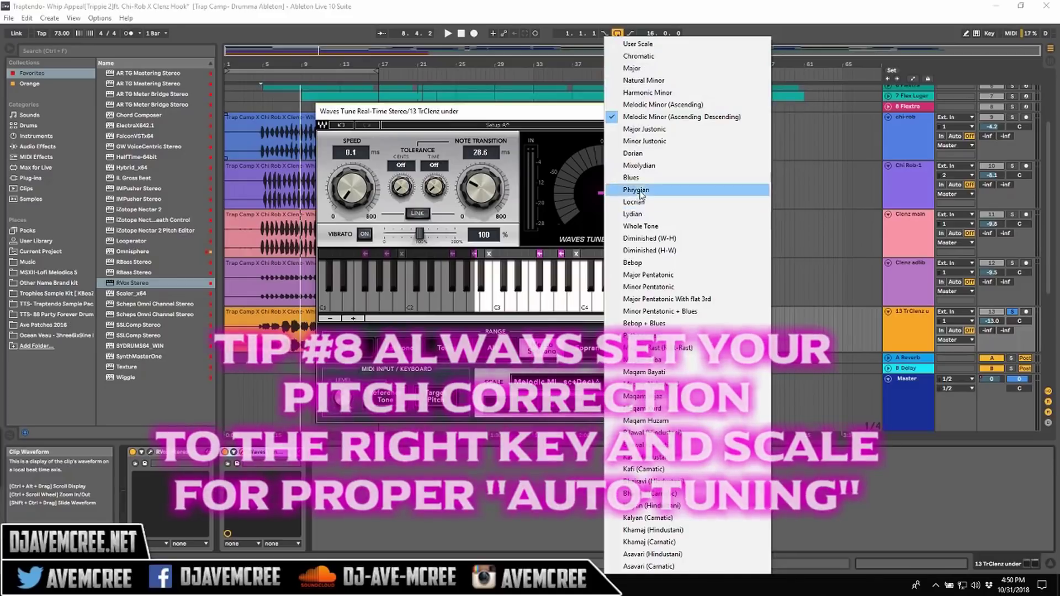
pyautogui.click(650, 118)
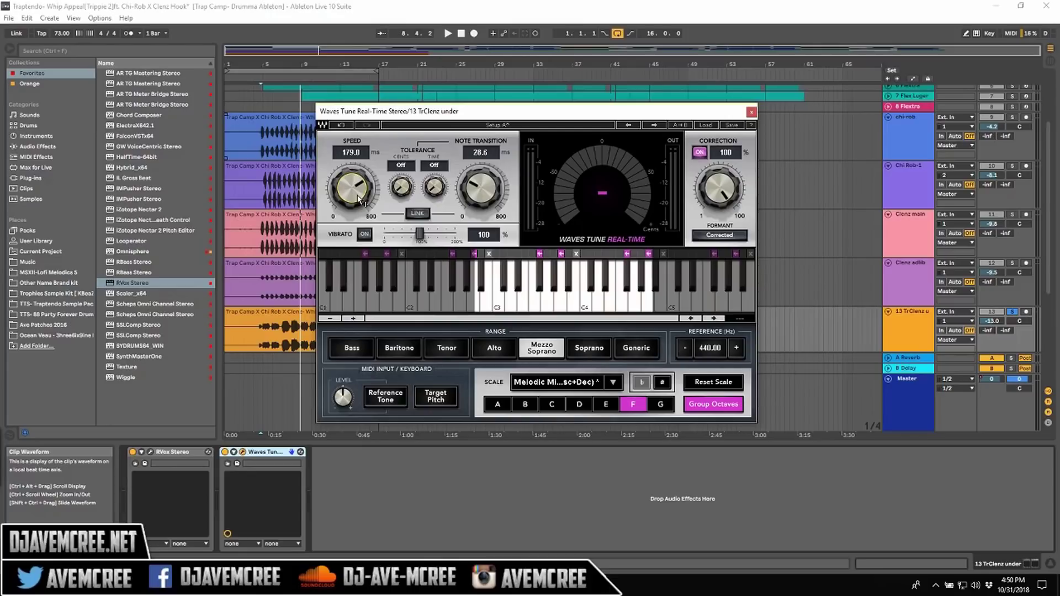
# Set both Speed and Note Transition in Waves Tune Real-Time to 0.1 ms for the hardest tuning.
pyautogui.press('space')
pyautogui.moveTo(358, 196); pyautogui.dragTo(358, 246)
pyautogui.moveTo(486, 183); pyautogui.dragTo(487, 207)
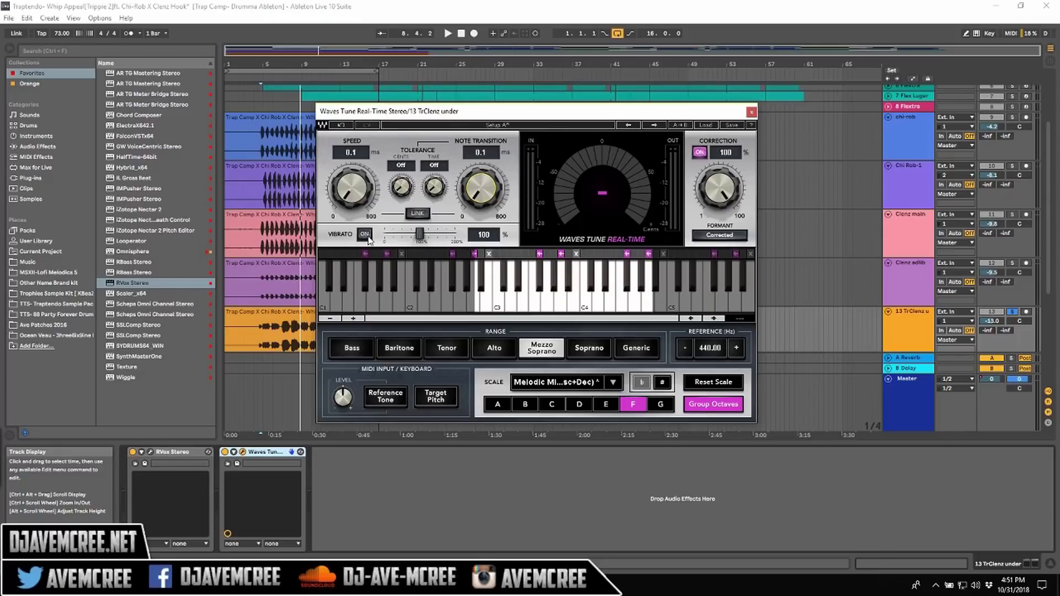
# With Vibrato on and the vocal playing, set Vibrato to 199%, Note Transition to 31.0 ms and Speed to 6.6 ms.
pyautogui.press('space')
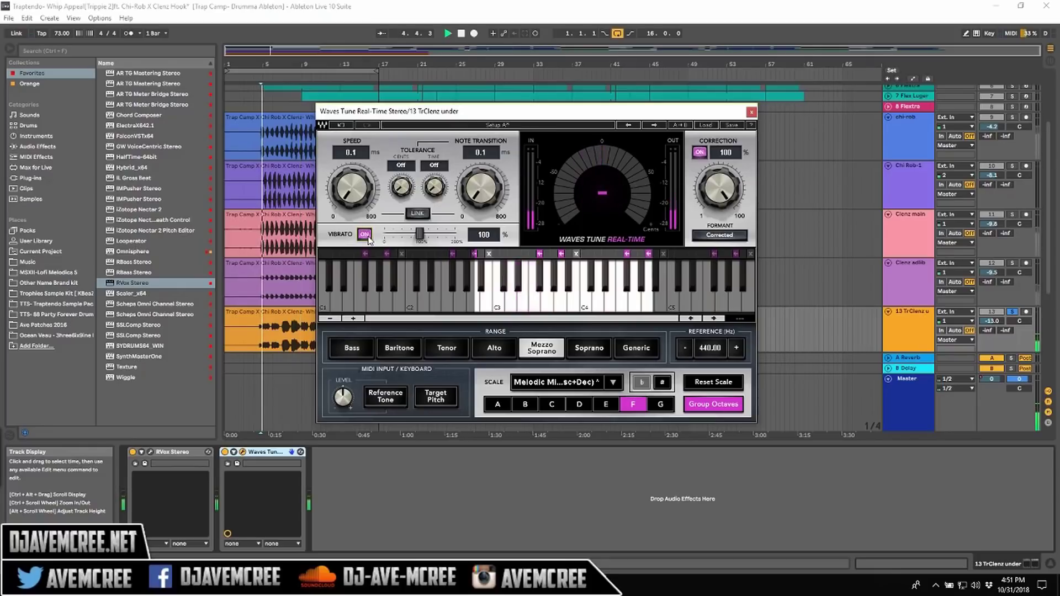
pyautogui.moveTo(421, 237); pyautogui.dragTo(455, 237)
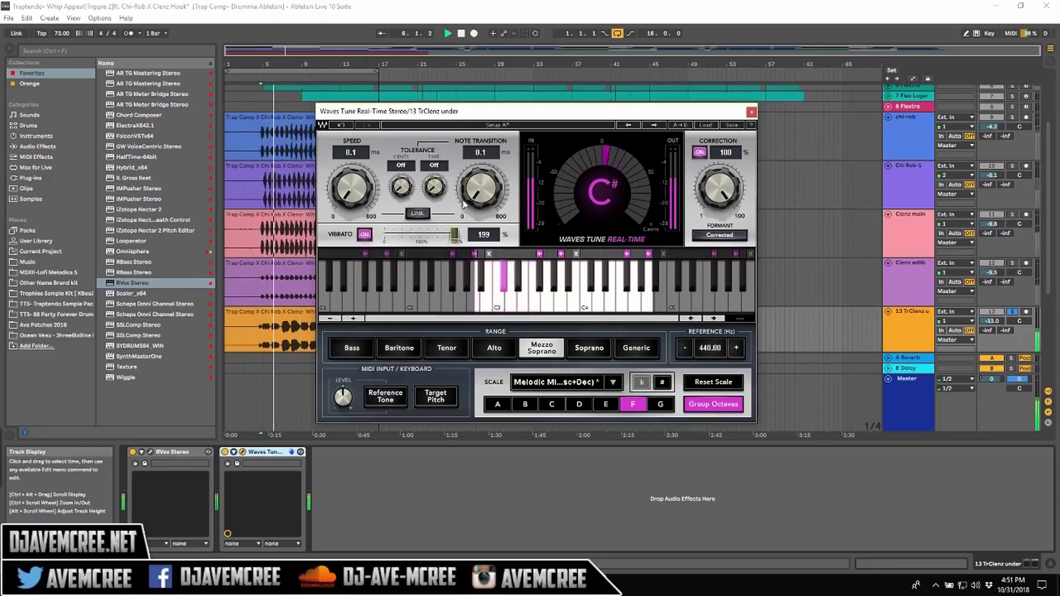
pyautogui.moveTo(482, 189); pyautogui.dragTo(482, 166)
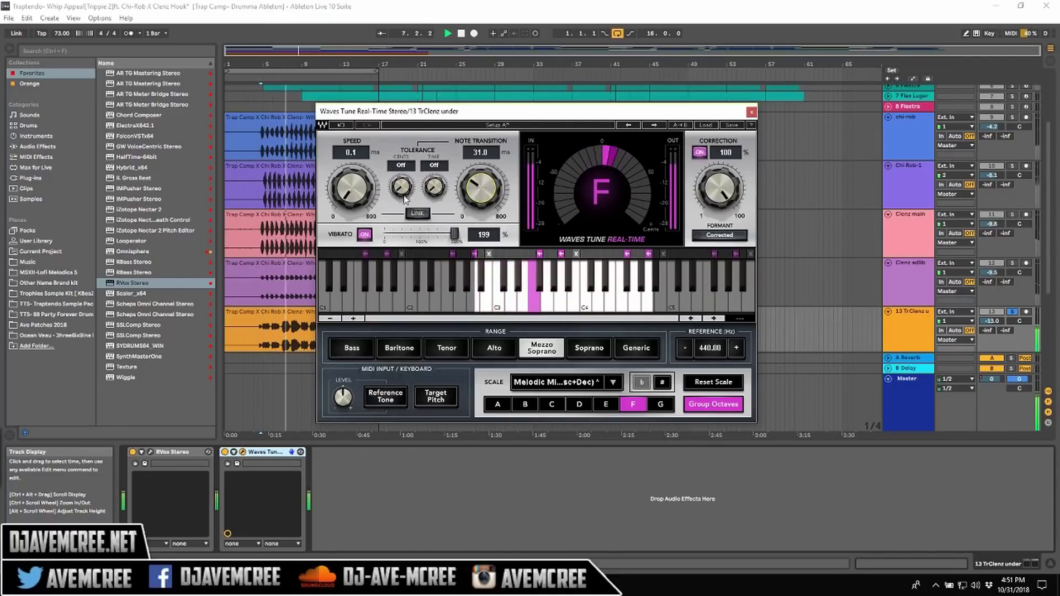
pyautogui.moveTo(360, 198); pyautogui.dragTo(360, 188)
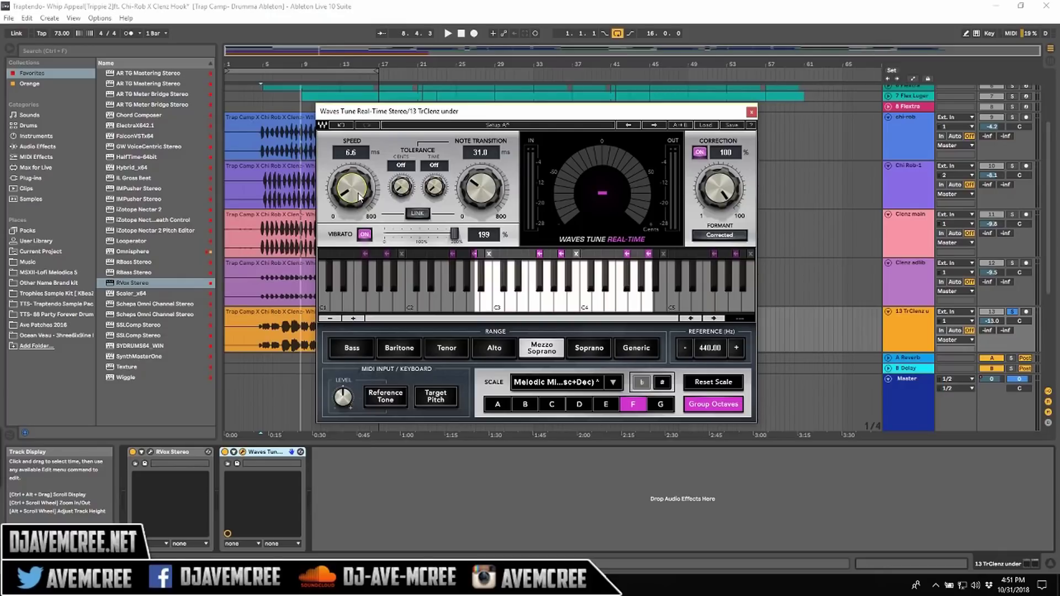
pyautogui.press('space')
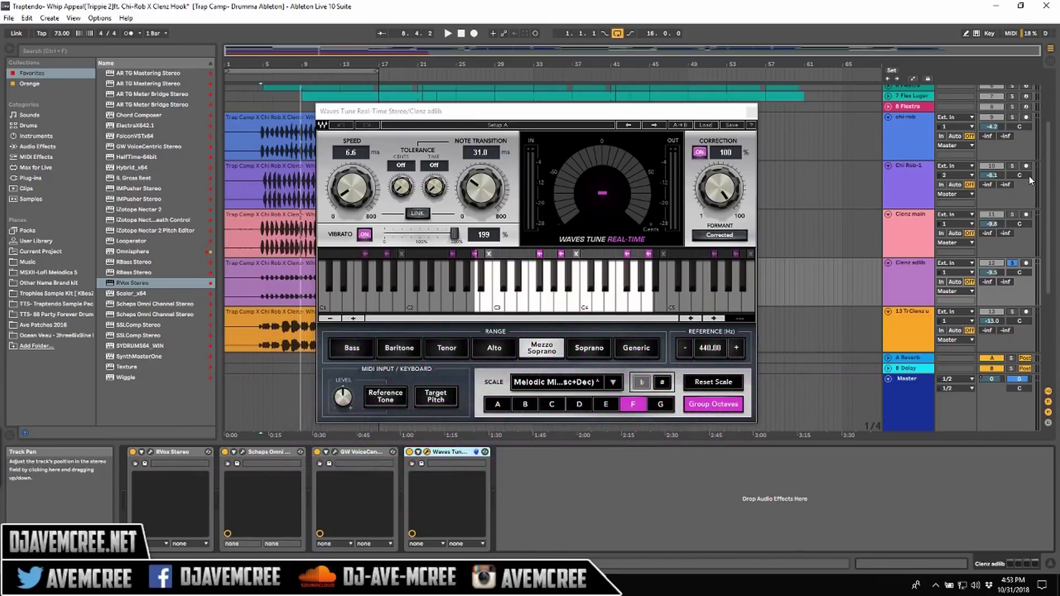
# Review the GW VoiceCentric settings on the Clenz adlib track, close that window and play the soloed, pitch-corrected adlib.
pyautogui.click(335, 453)
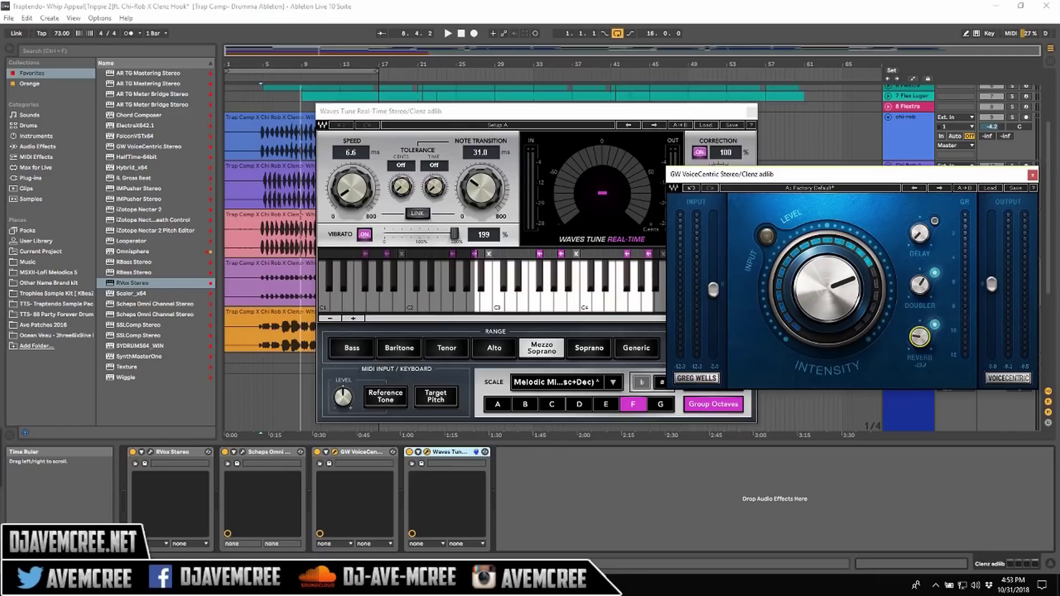
pyautogui.click(1033, 175)
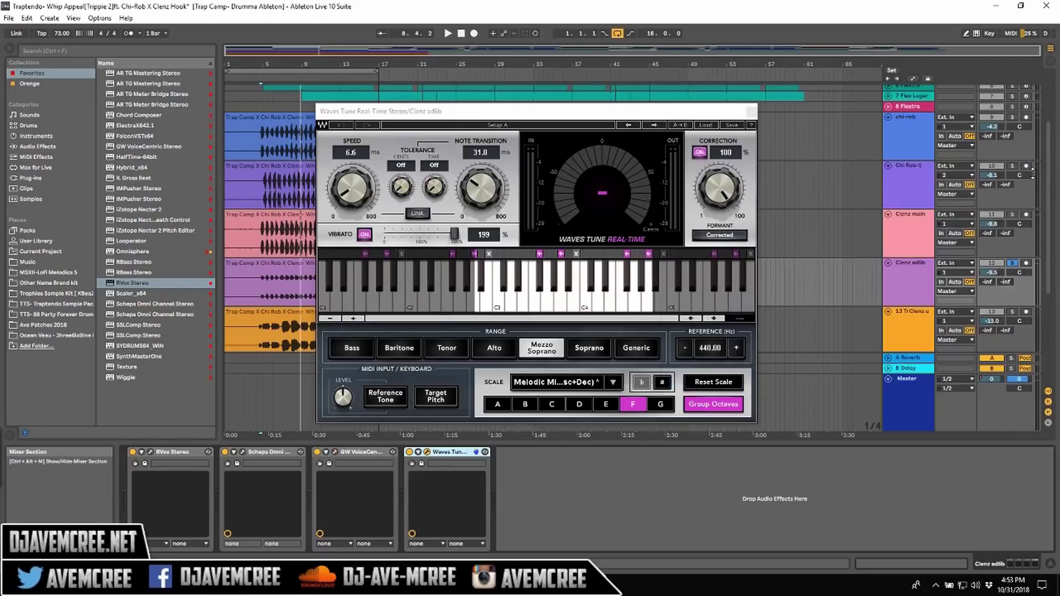
pyautogui.press('space')
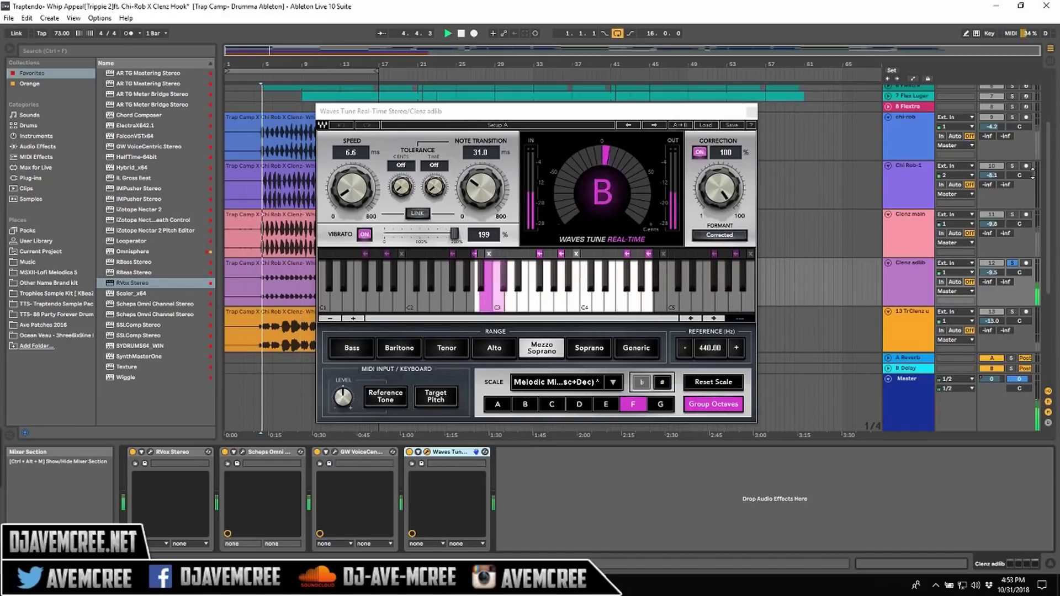